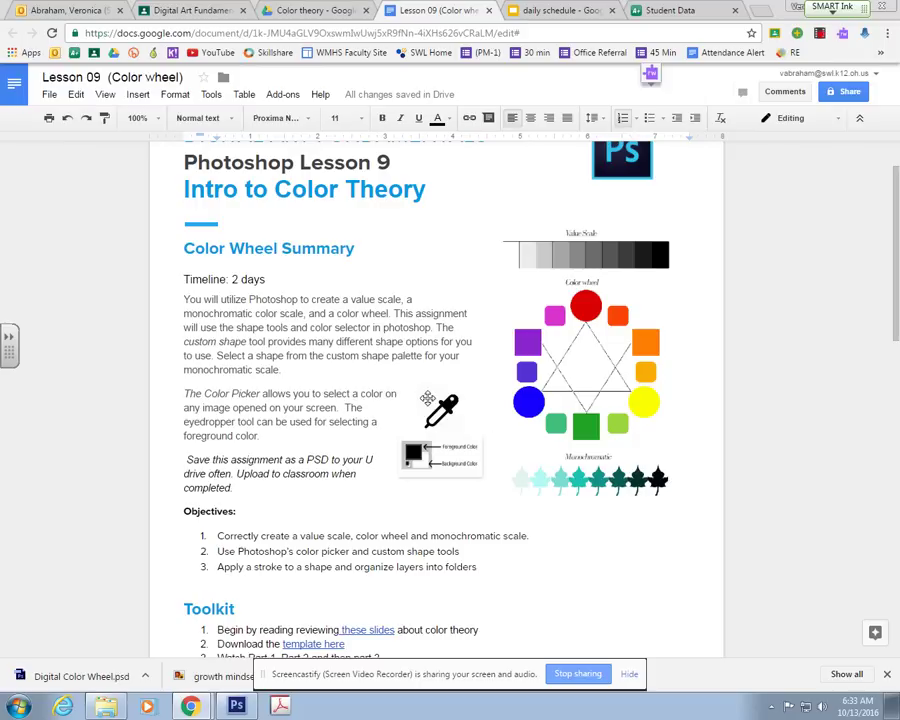
- Download the Digital Color Wheel.psd template from the lesson's link and open it in Photoshop
scroll(383, 378, "down", 1)
scroll(383, 378, "down", 3)
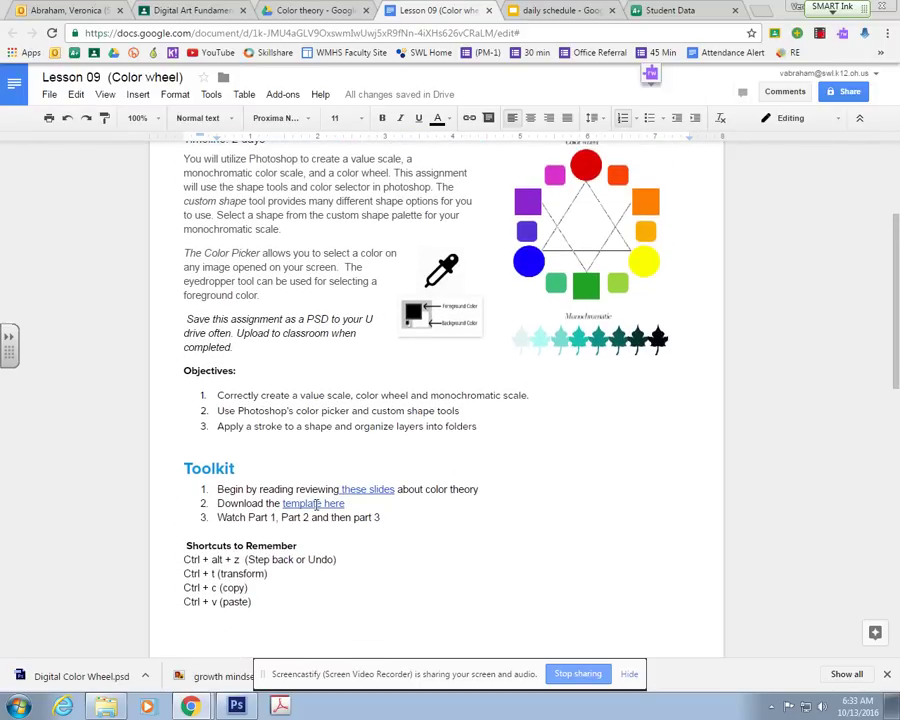
left_click(315, 505)
left_click(368, 528)
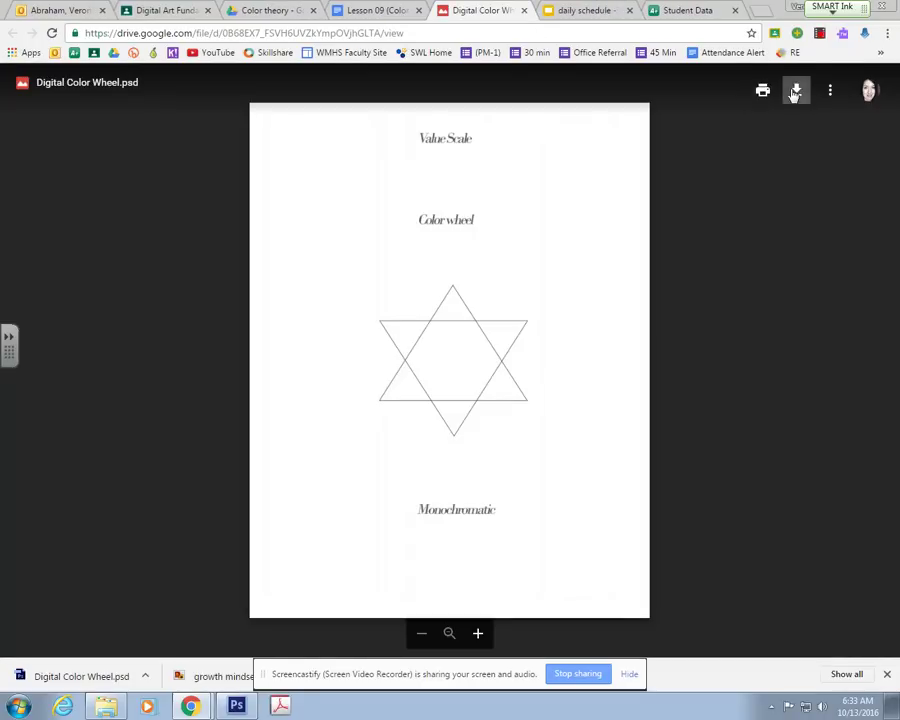
left_click(795, 91)
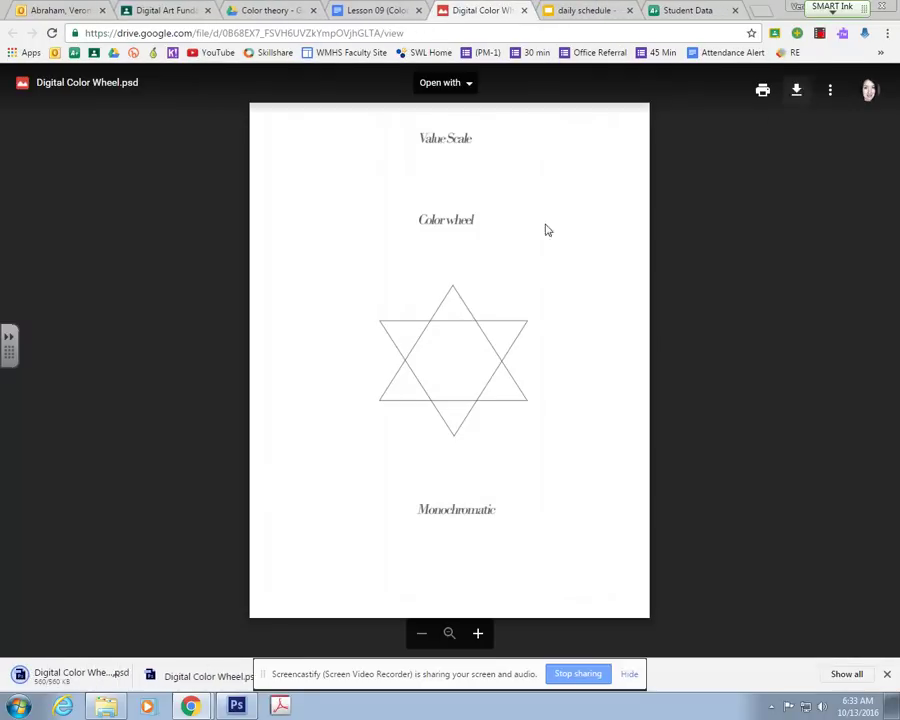
left_click(104, 675)
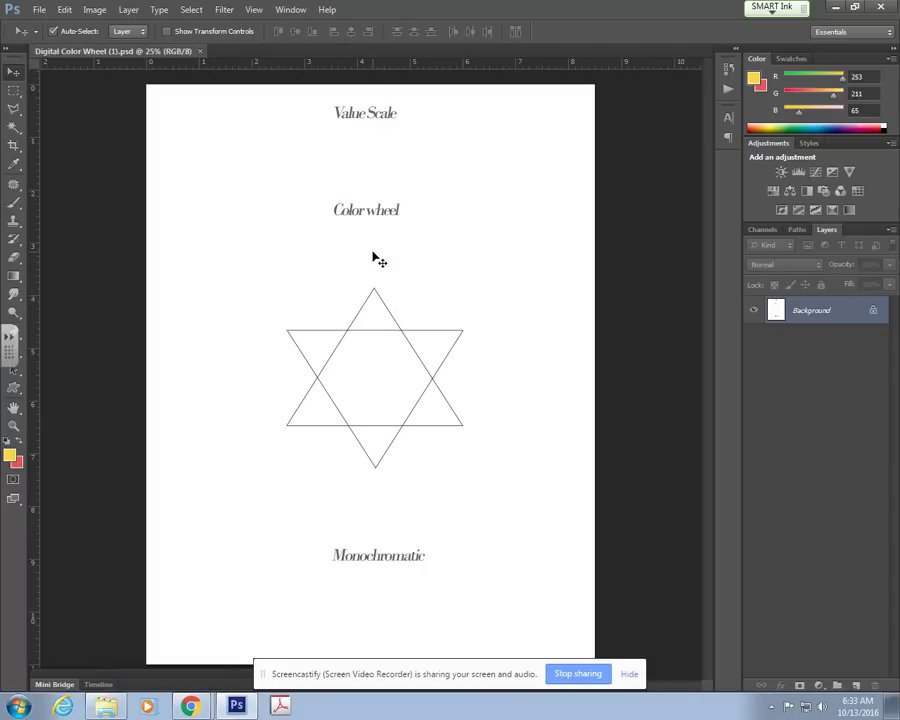
- Expand the toolbox to show all tools and reset the workspace to Essentials
left_click_drag(8, 338, 32, 528)
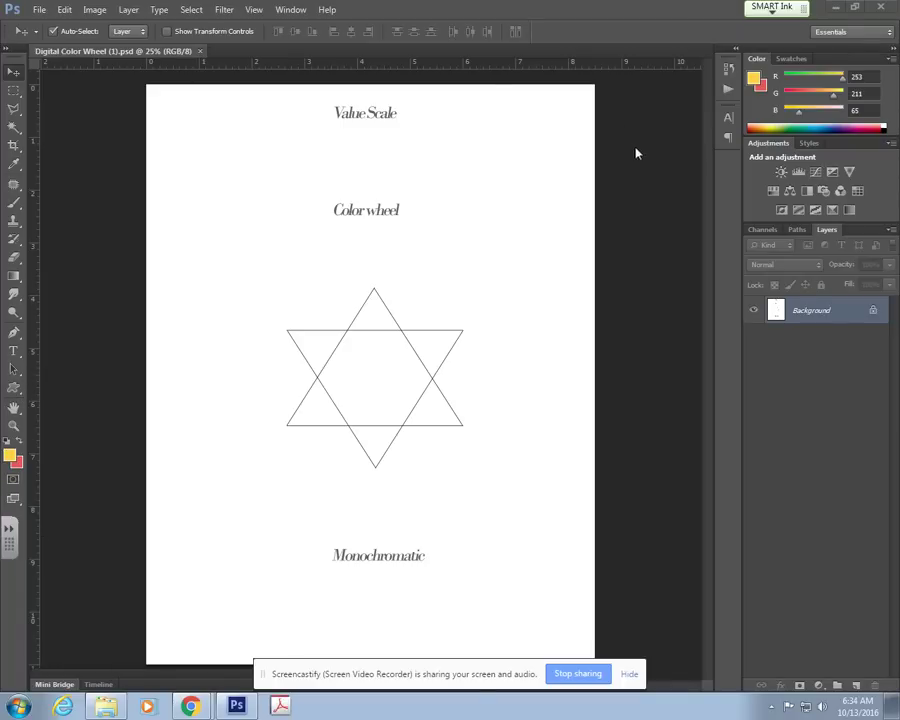
left_click(292, 9)
mouse_move(308, 39)
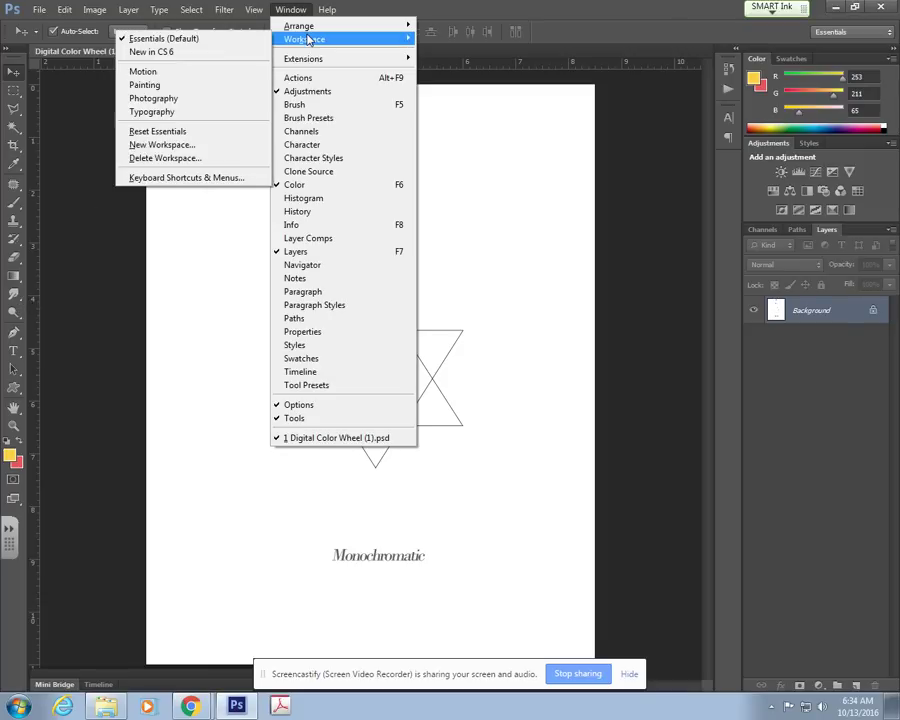
left_click(193, 136)
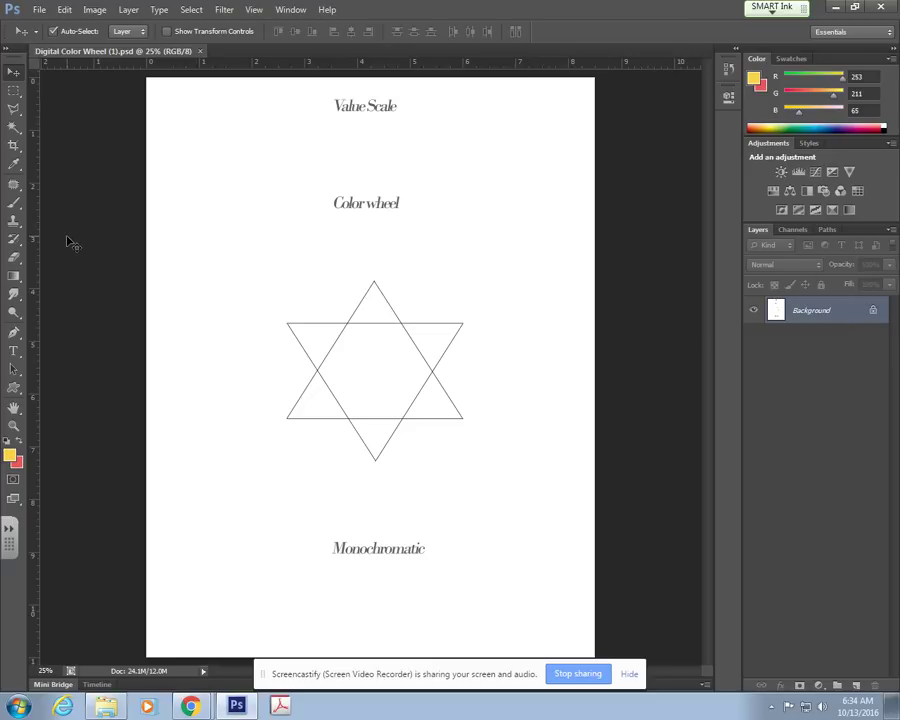
- Choose the Rectangle Tool and set its fill to solid white
left_click(14, 389)
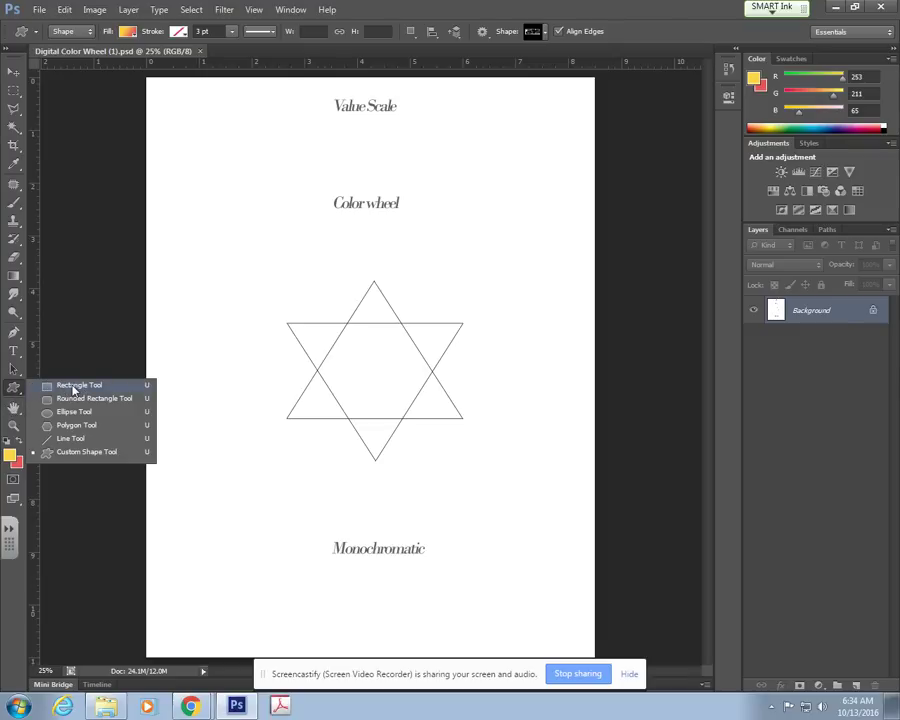
left_click(73, 388)
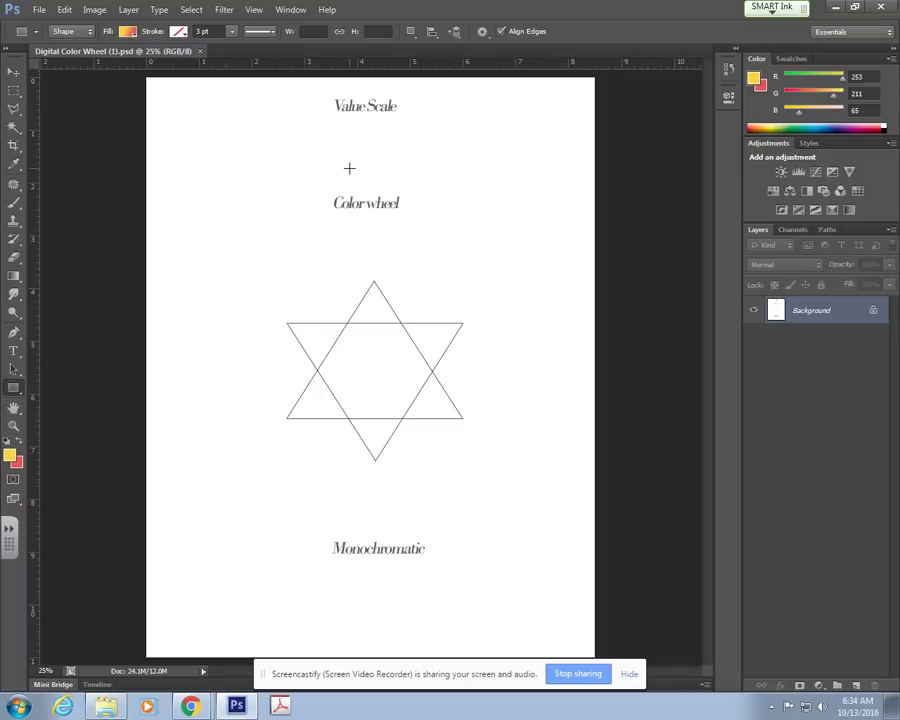
left_click(131, 34)
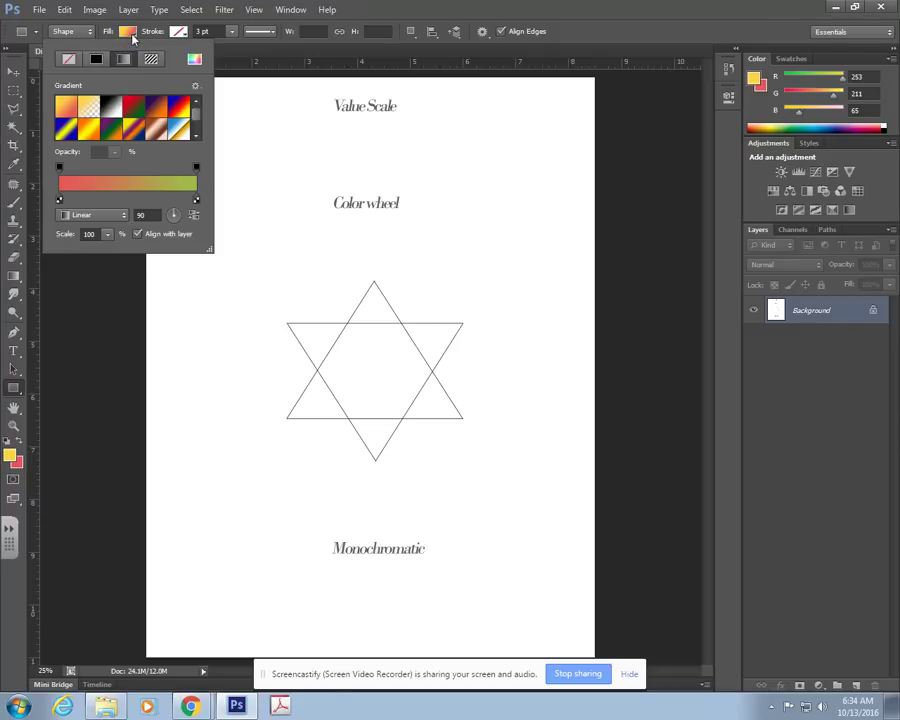
left_click(96, 59)
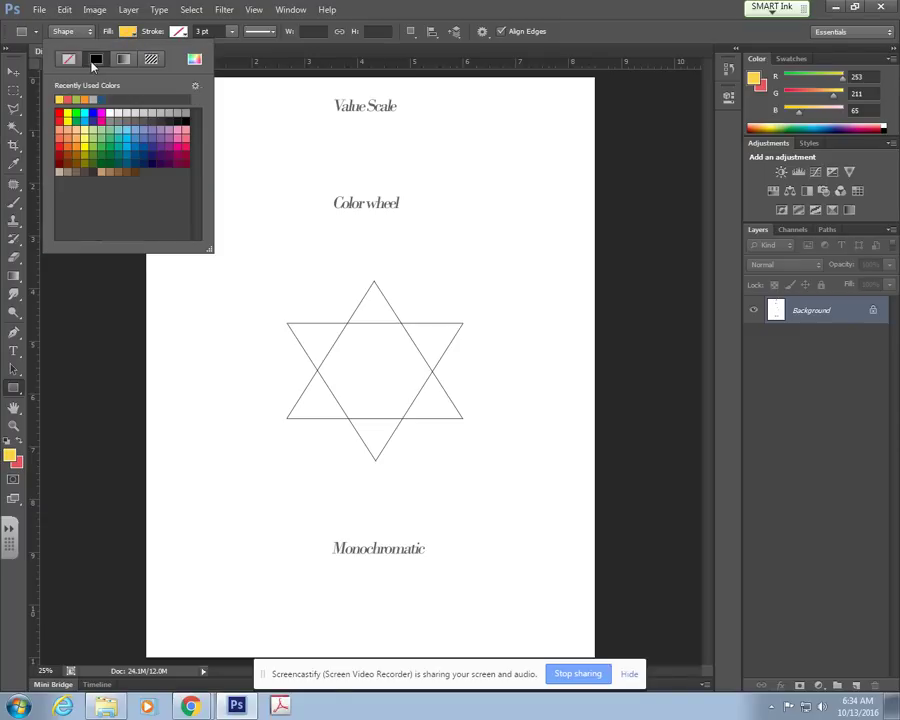
left_click(112, 111)
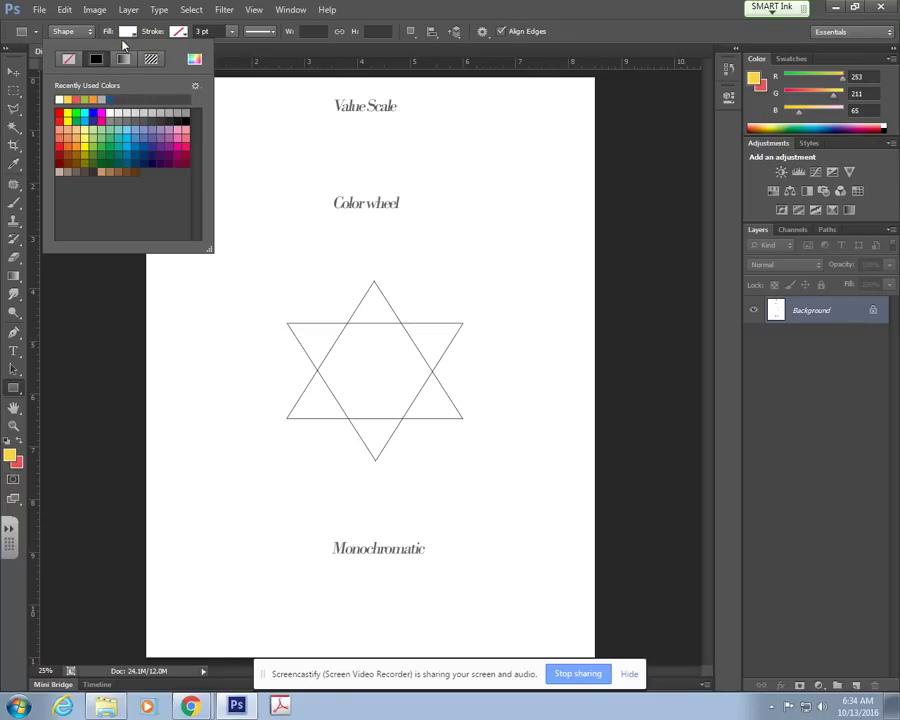
left_click(287, 12)
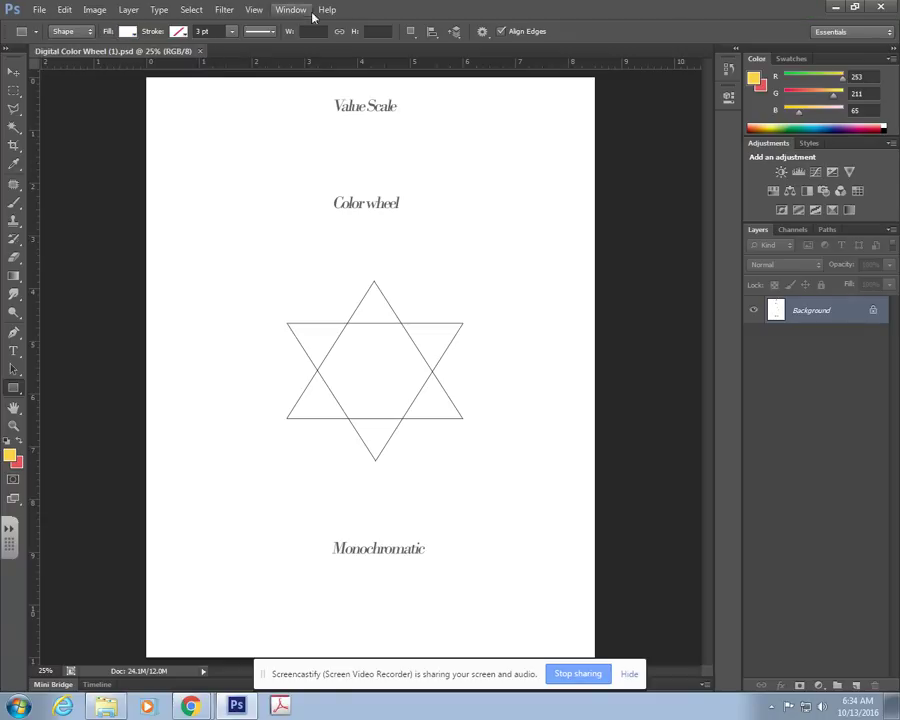
- Set the rectangle stroke to black with a 1 pt width
left_click(181, 33)
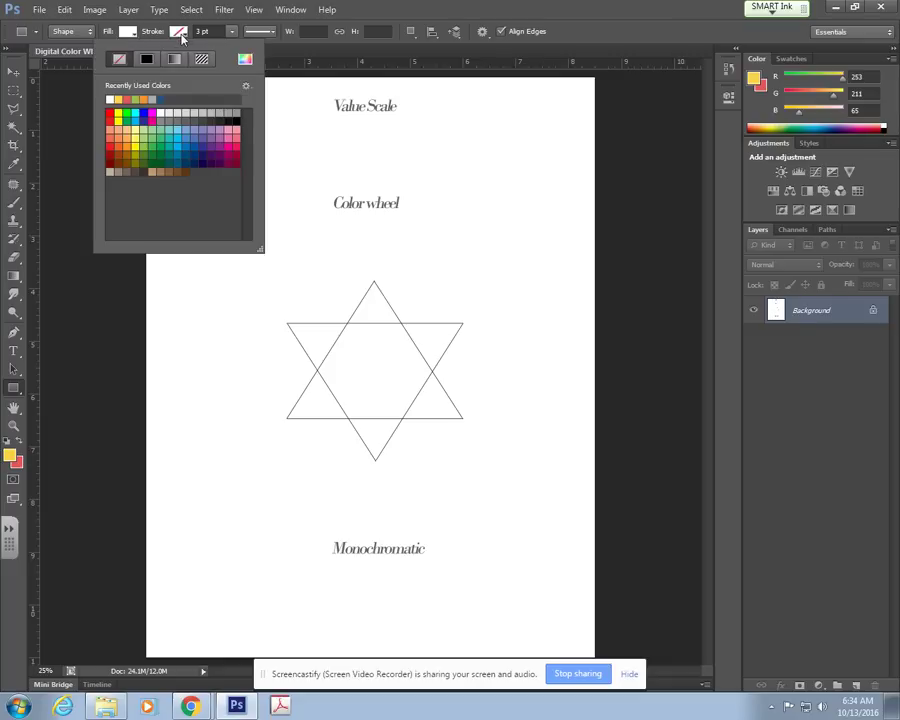
left_click(236, 118)
left_click(354, 8)
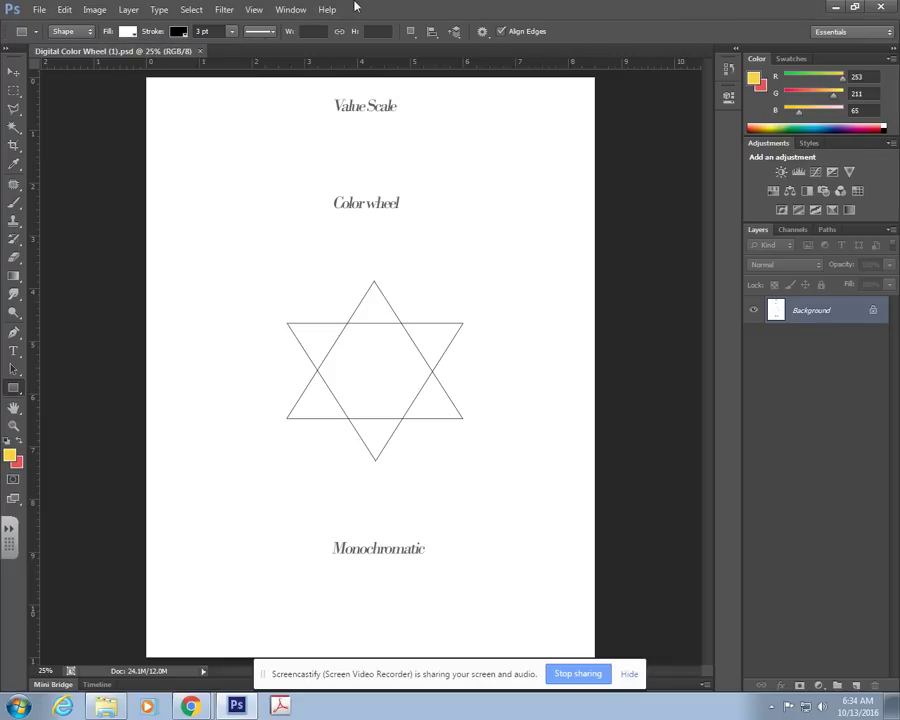
left_click(234, 36)
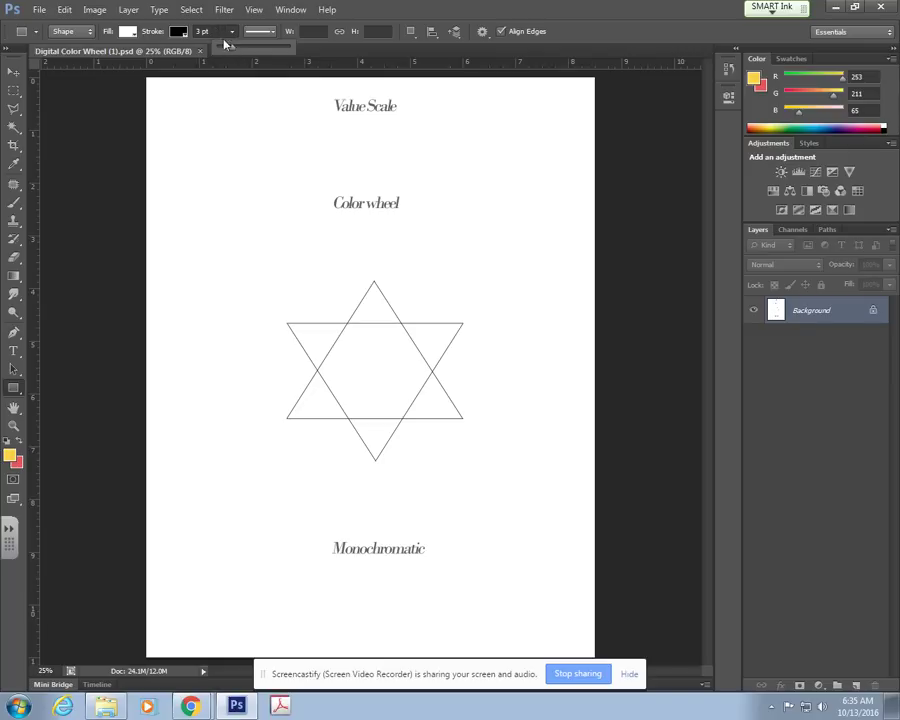
left_click_drag(229, 49, 225, 48)
left_click(223, 32)
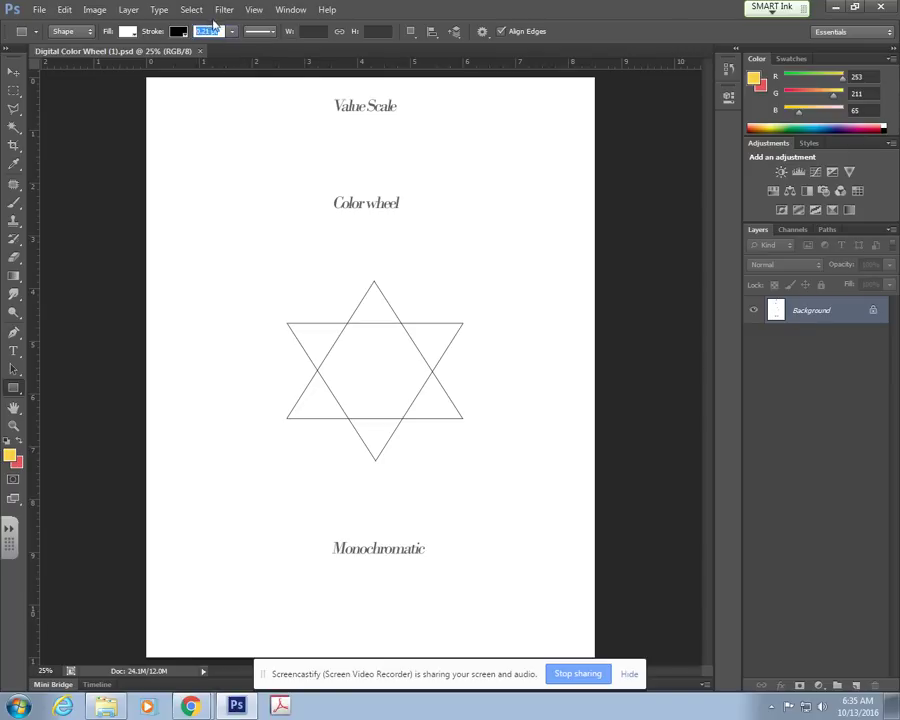
type("1")
- Draw a tall white outlined rectangle, layer Rectangle 1, under the Value Scale heading
mouse_move(186, 123)
left_mouse_down()
mouse_move(213, 155)
mouse_move(216, 186)
left_mouse_up()
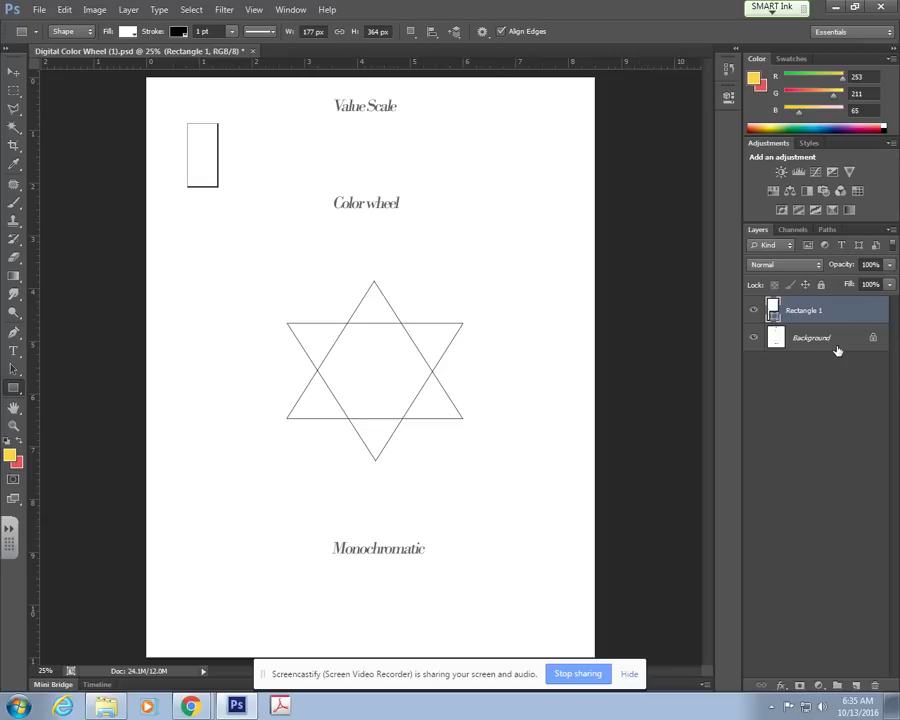
left_click(781, 347)
left_click(776, 313)
left_click(795, 339)
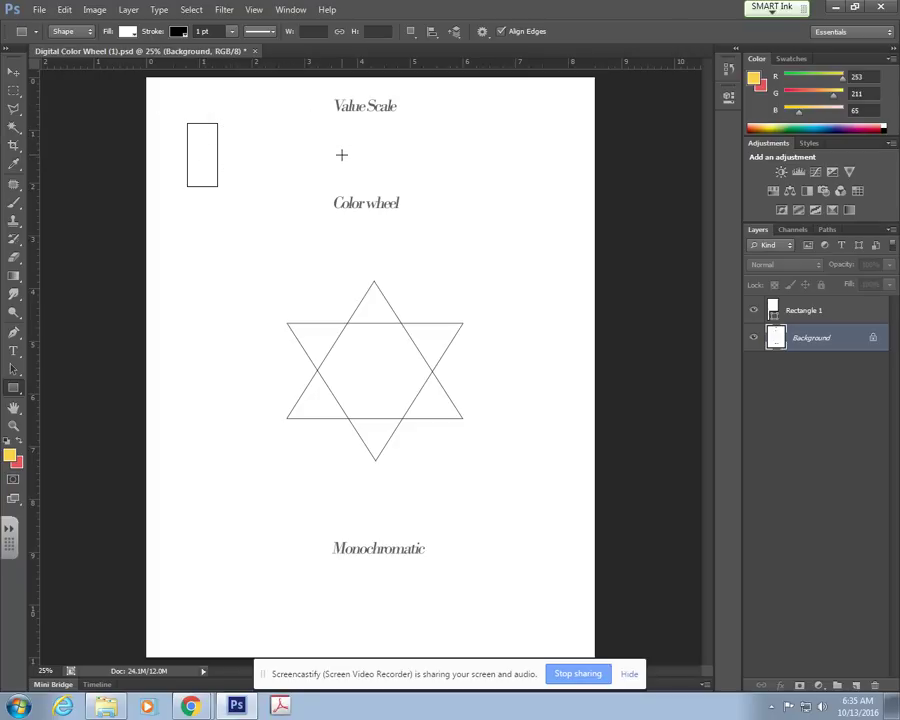
left_click(795, 311)
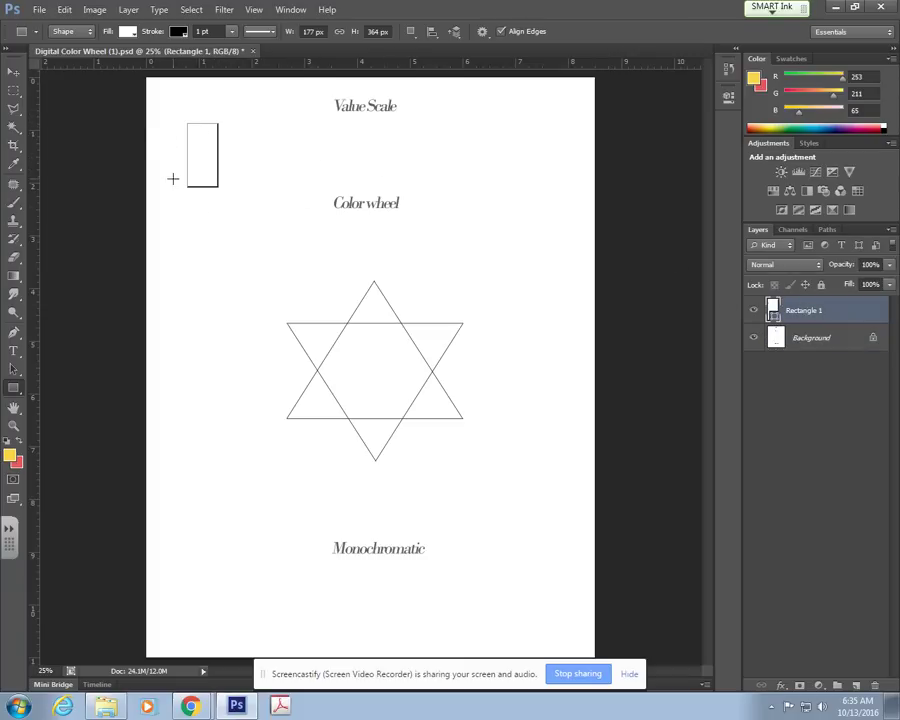
- Duplicate Rectangle 1 as Rectangle 1 copy and drag it right of the original
right_click(827, 313)
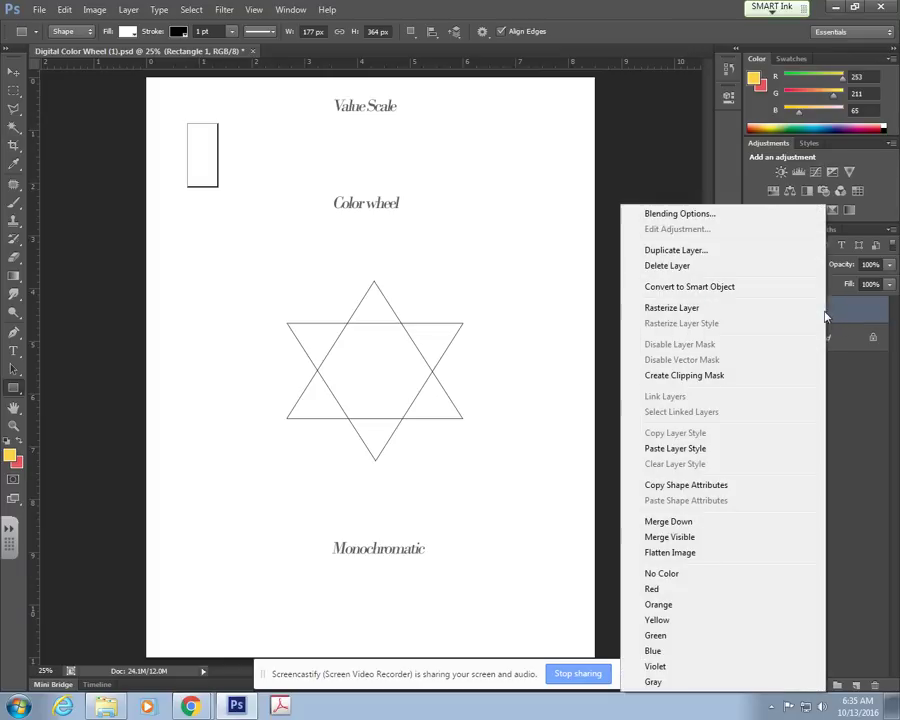
left_click(681, 258)
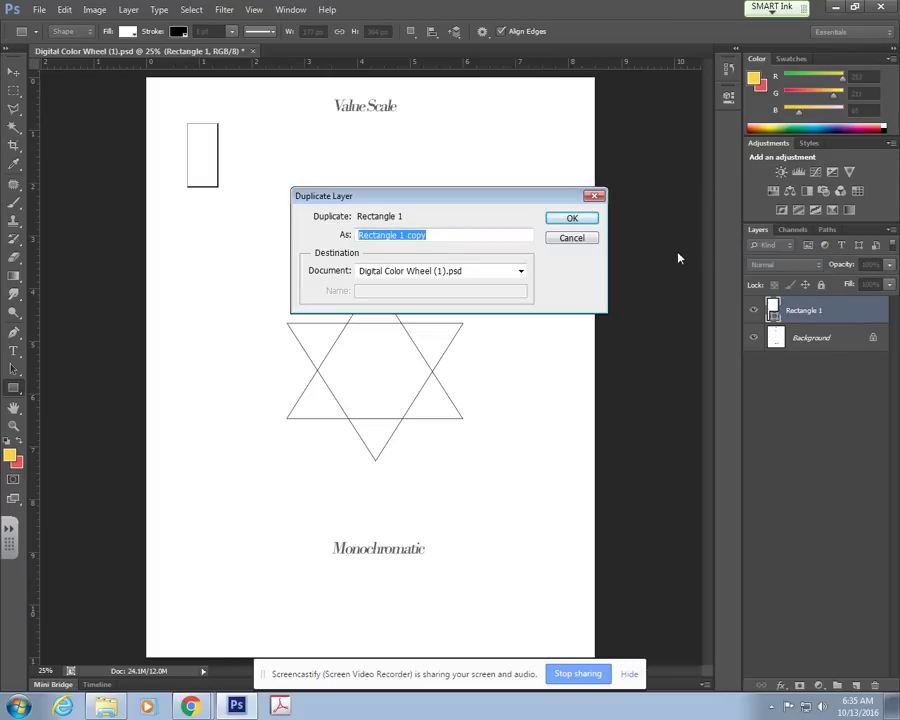
left_click(573, 218)
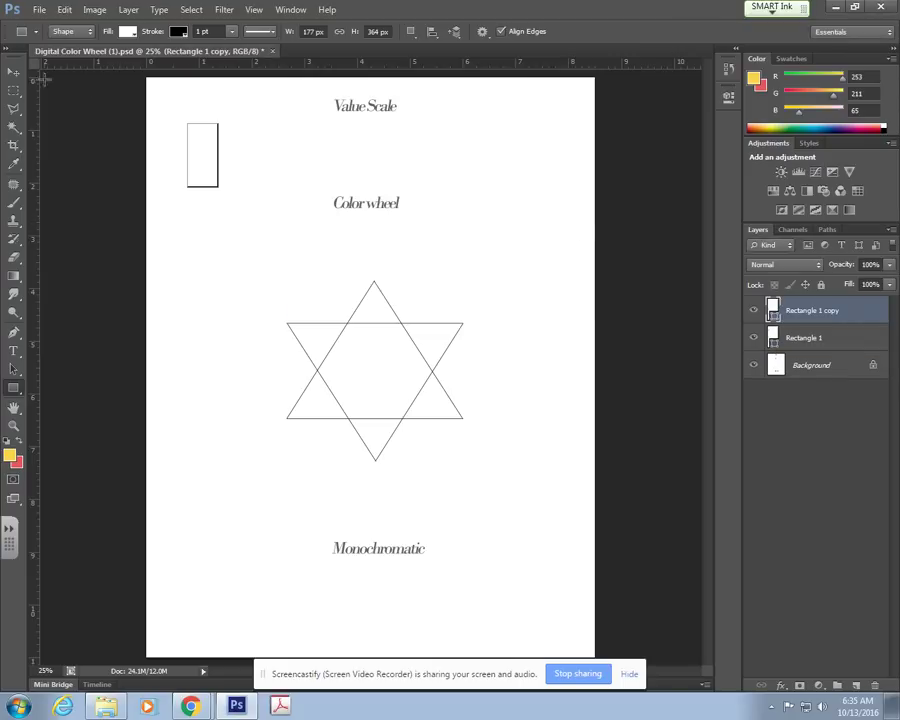
left_click(12, 74)
left_click_drag(201, 167, 237, 168)
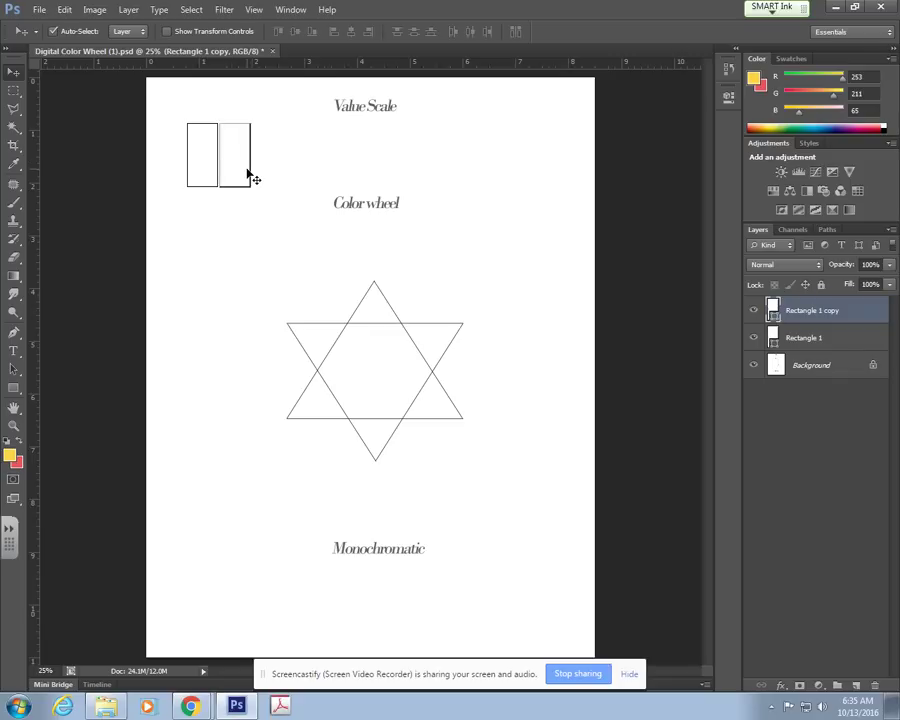
- At 50% zoom, nudge the copy with arrow keys until it butts level against the original
key("ctrl+plus")
key("ctrl+plus")
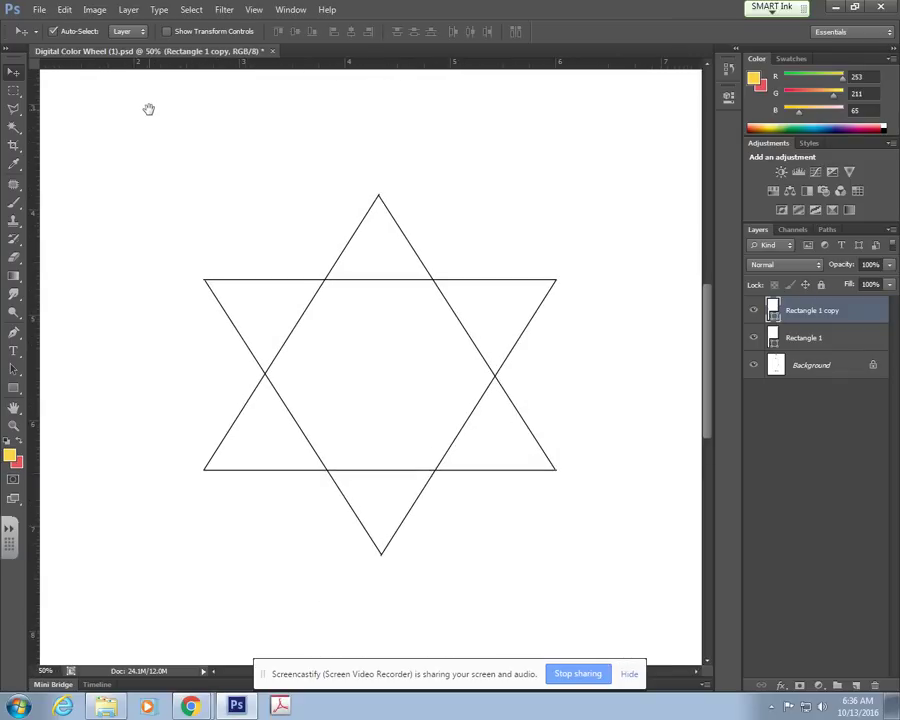
left_click_drag(169, 130, 331, 267)
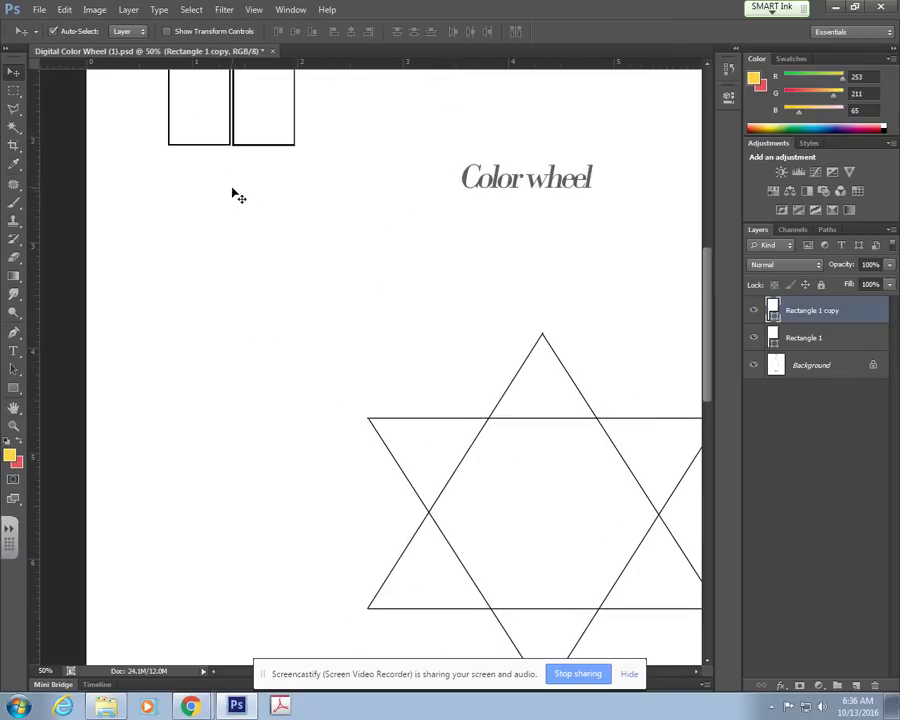
left_click_drag(249, 223, 215, 396)
left_click_drag(329, 322, 297, 327)
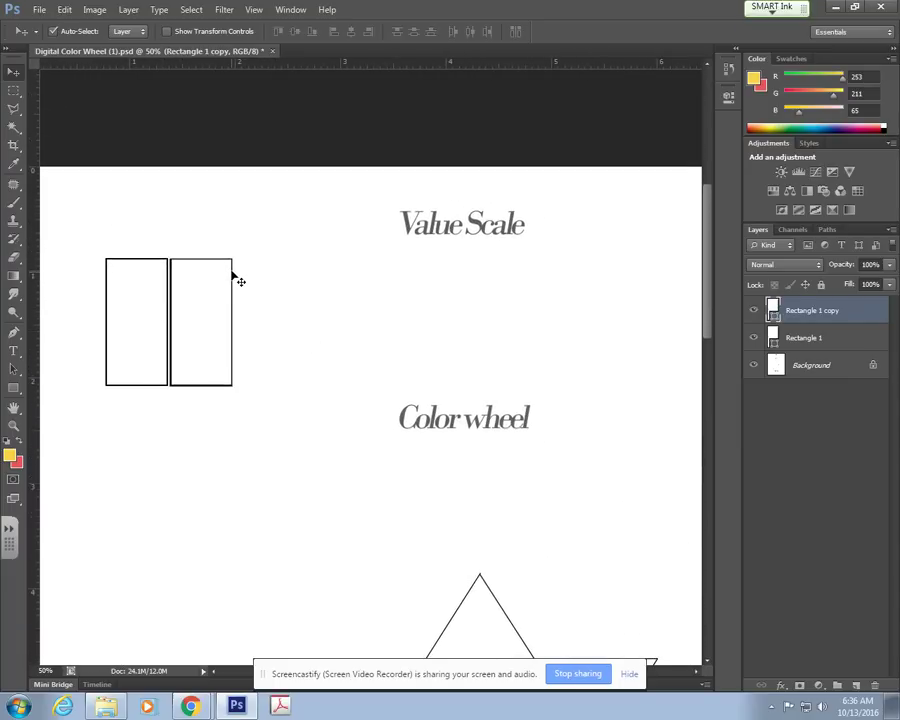
left_click_drag(233, 271, 230, 271)
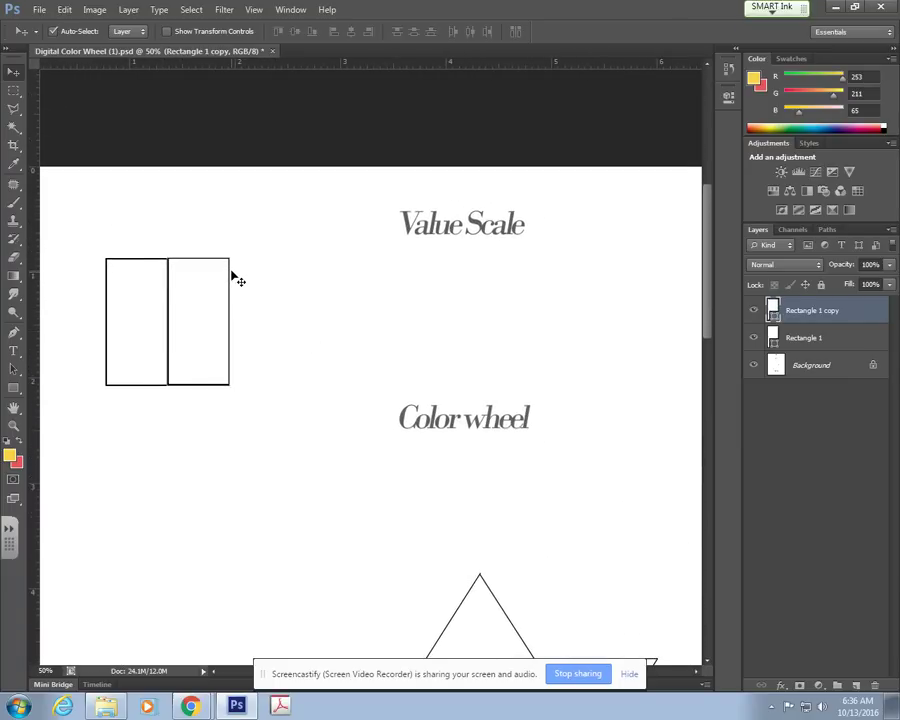
key("Down")
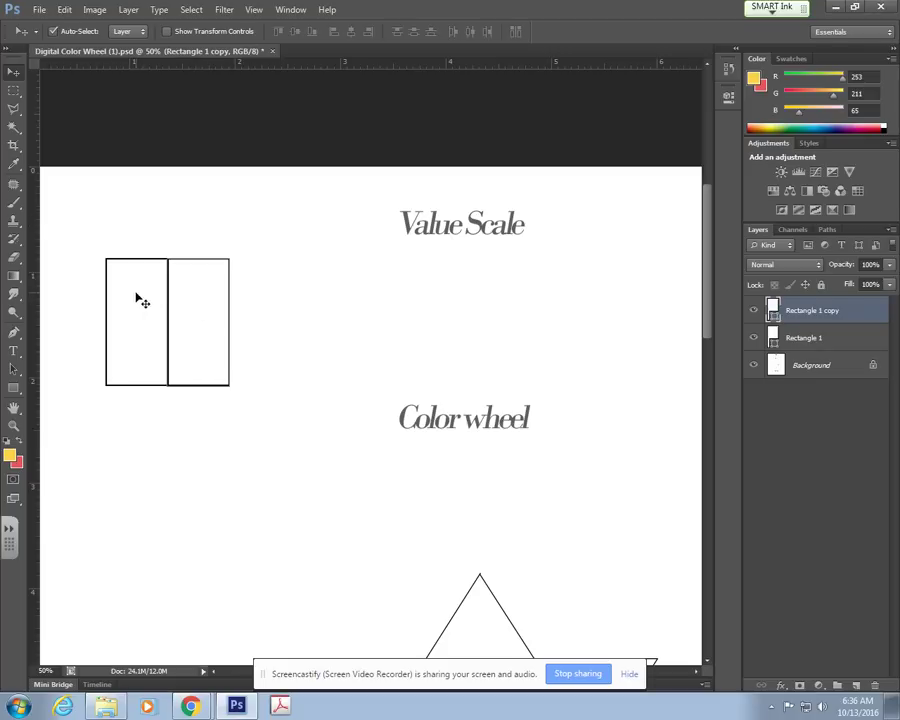
key("Right")
key("Right")
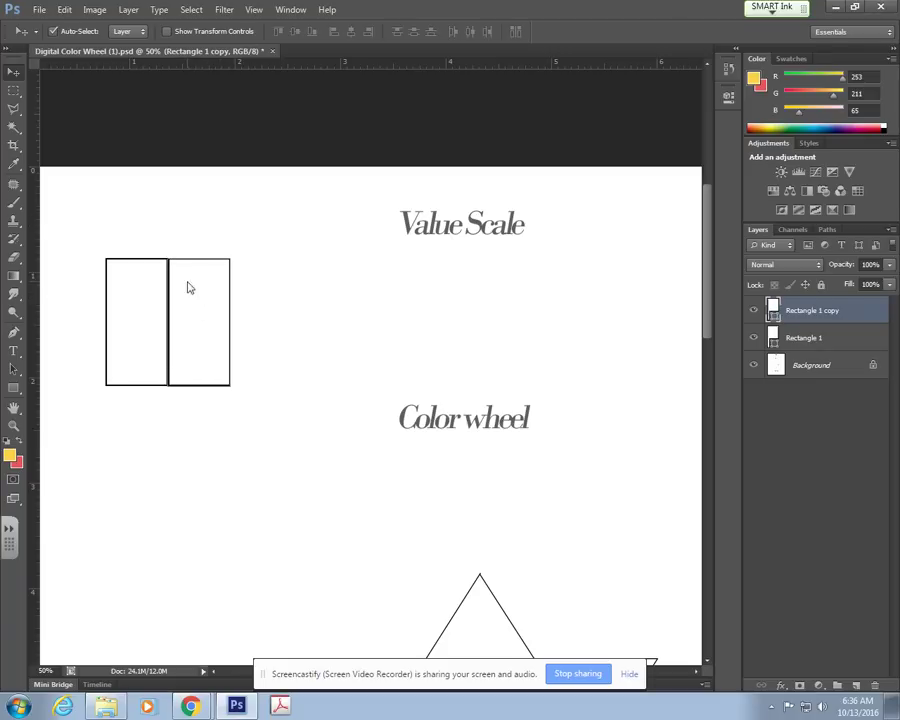
key("Up")
key("Up")
key("Up")
key("Left")
key("Left")
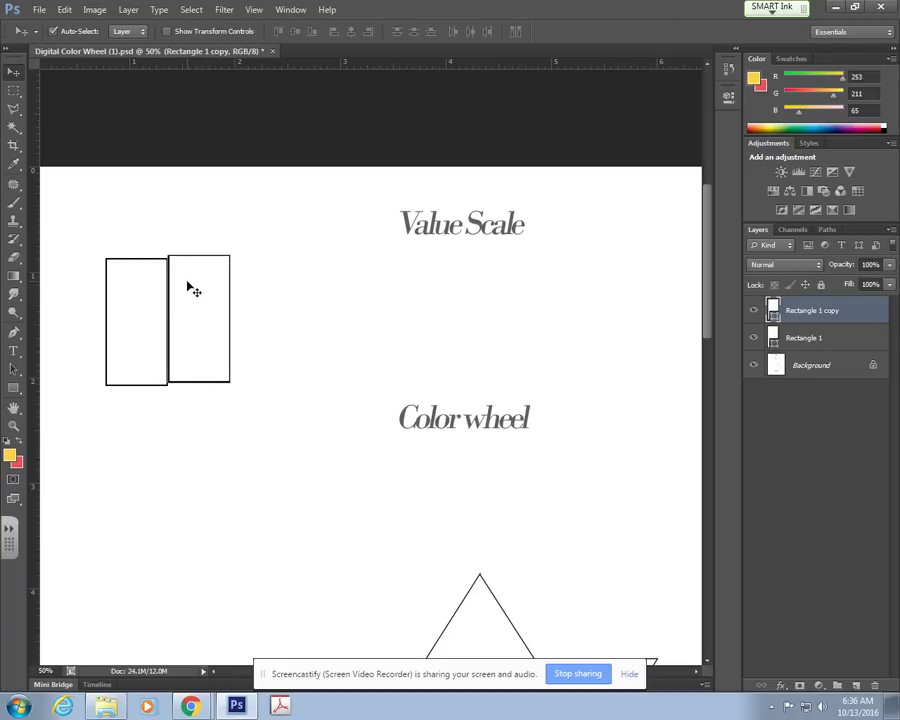
key("Up")
key("Up")
key("Up")
key("Left")
key("Down")
key("Down")
key("Down")
key("Down")
key("Down")
key("Down")
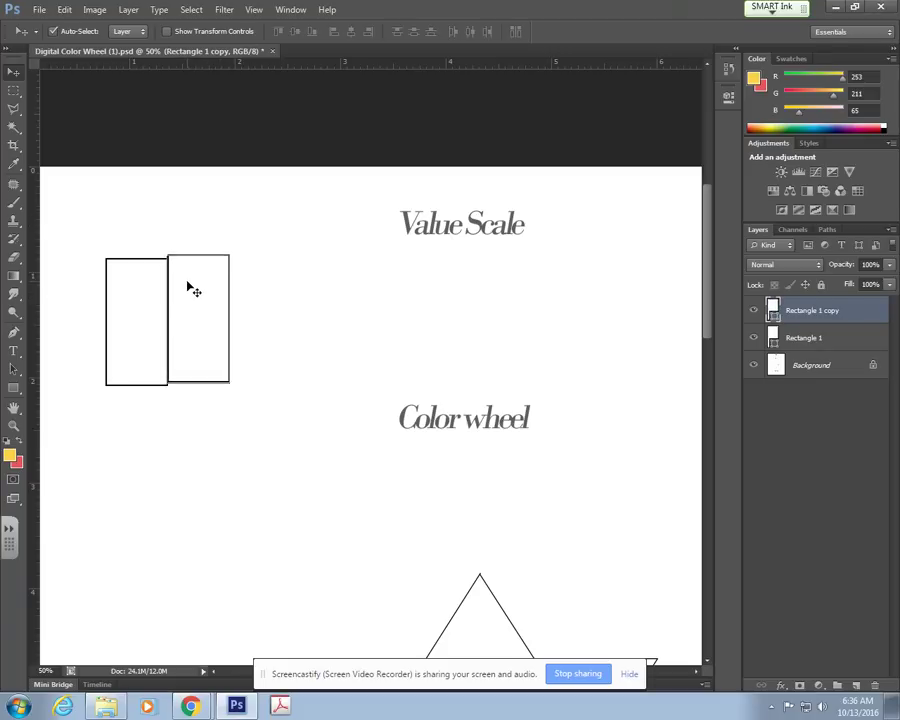
key("Right")
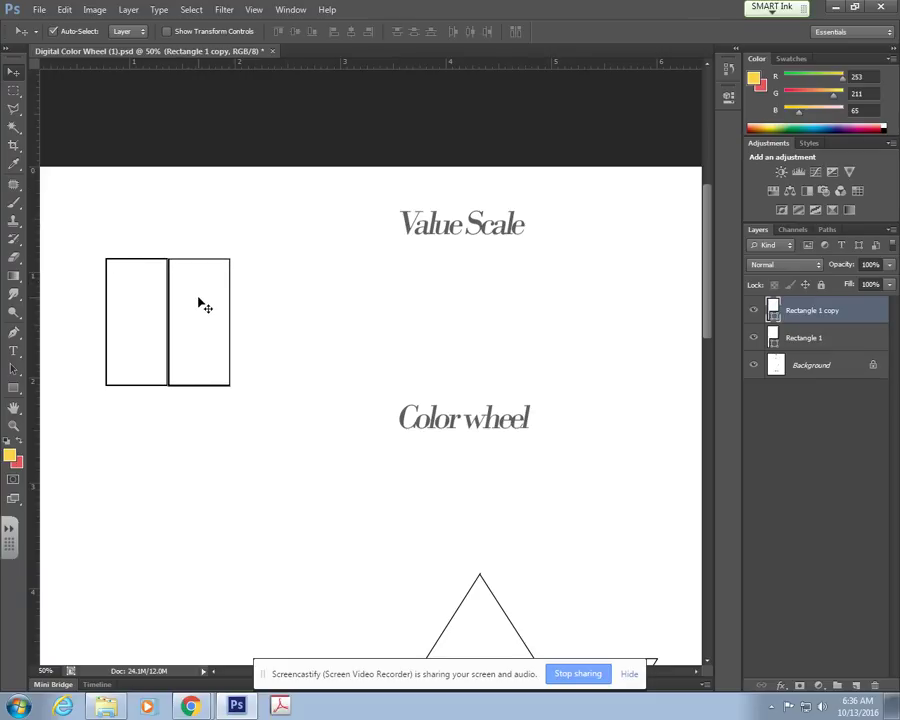
- Rename Rectangle 1 copy to Value 2 and Rectangle 1 to Value 1
double_click(806, 312)
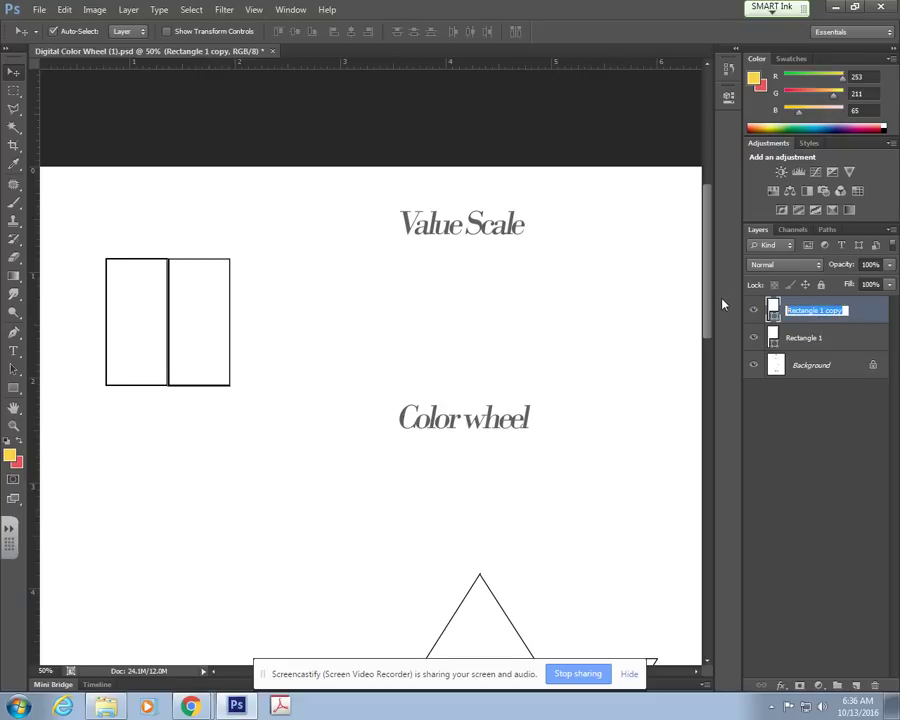
type("Value 2")
key("Return")
double_click(818, 340)
type("V")
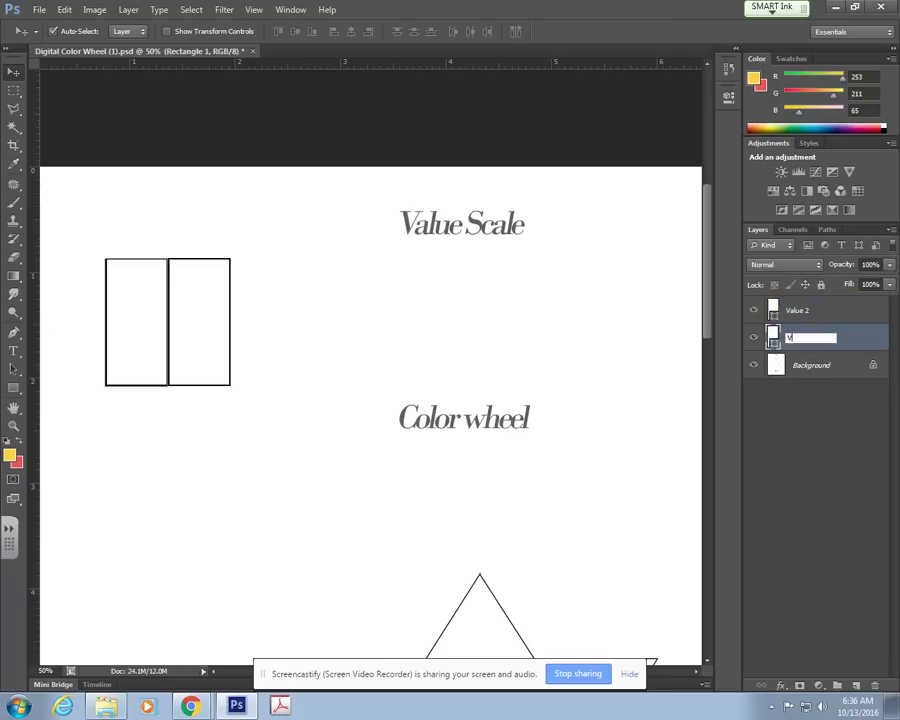
key("Return")
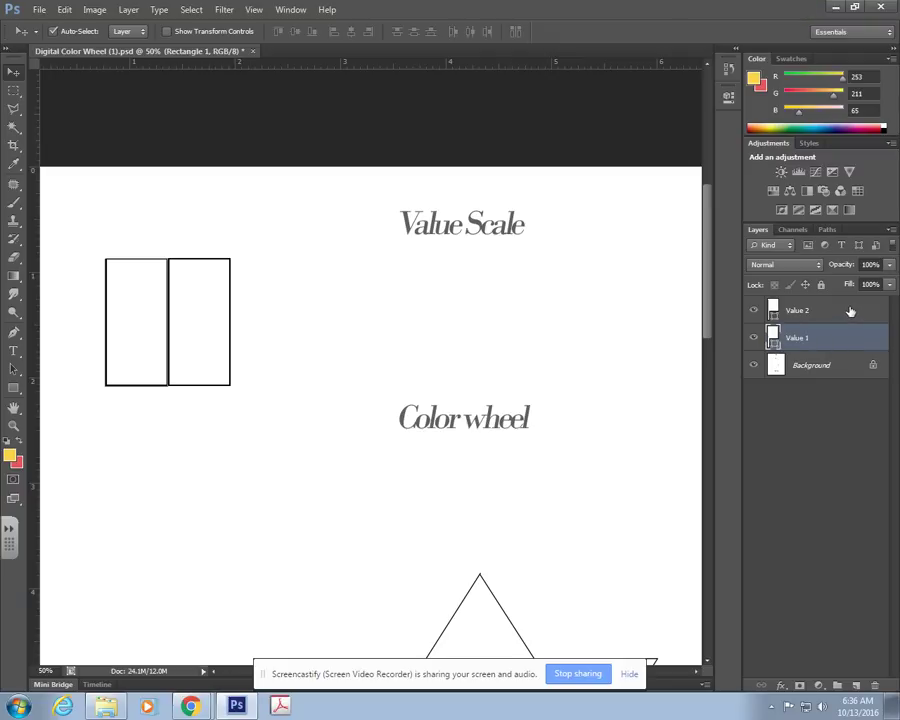
left_click(850, 306)
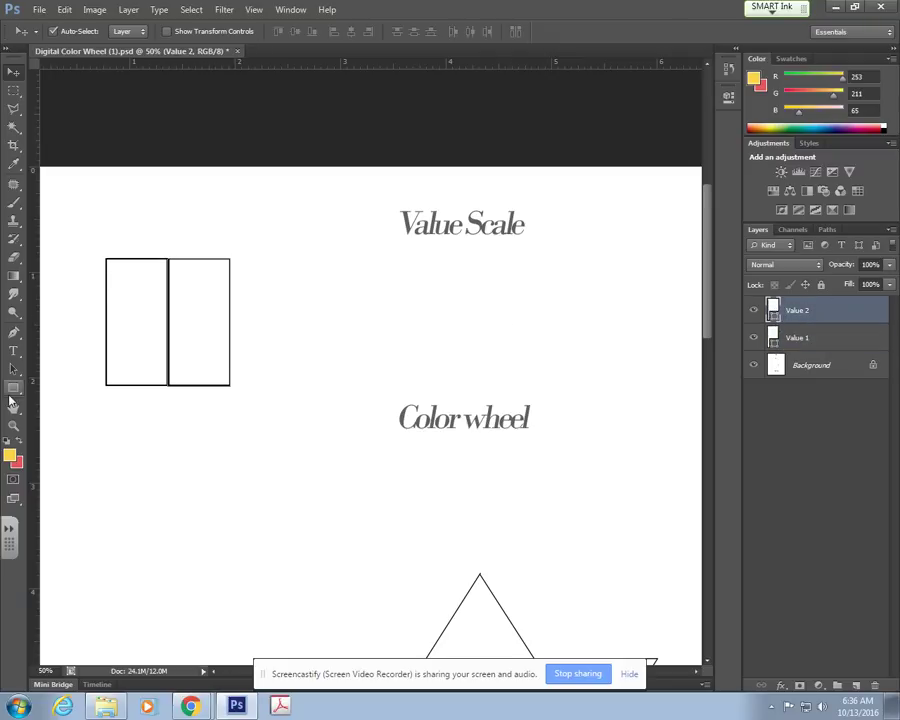
- Set the Value 2 rectangle's fill to light grey from the options bar swatch
left_click(9, 389)
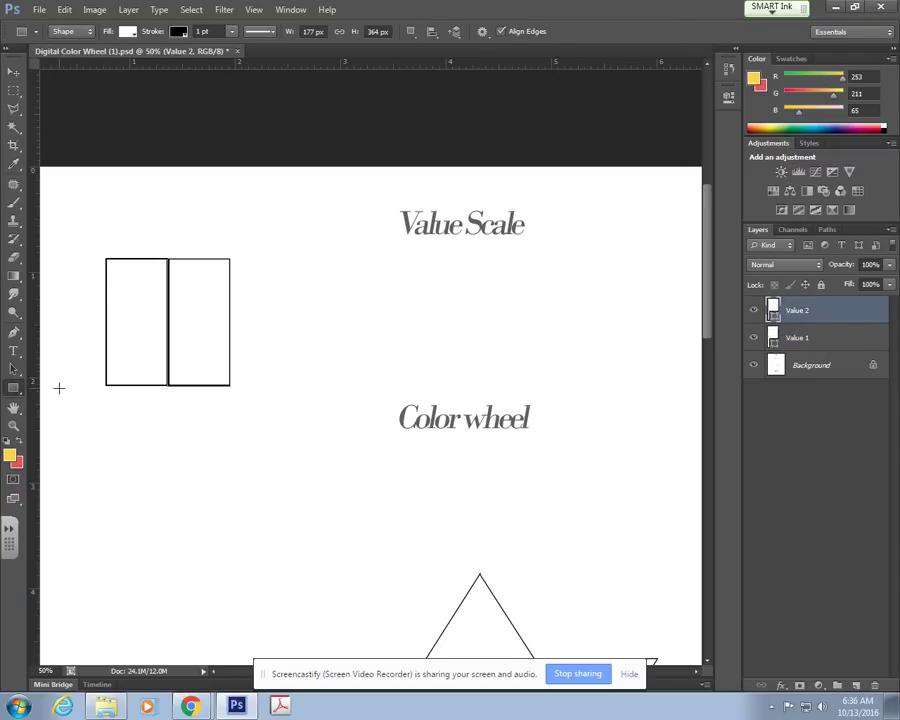
left_click(128, 32)
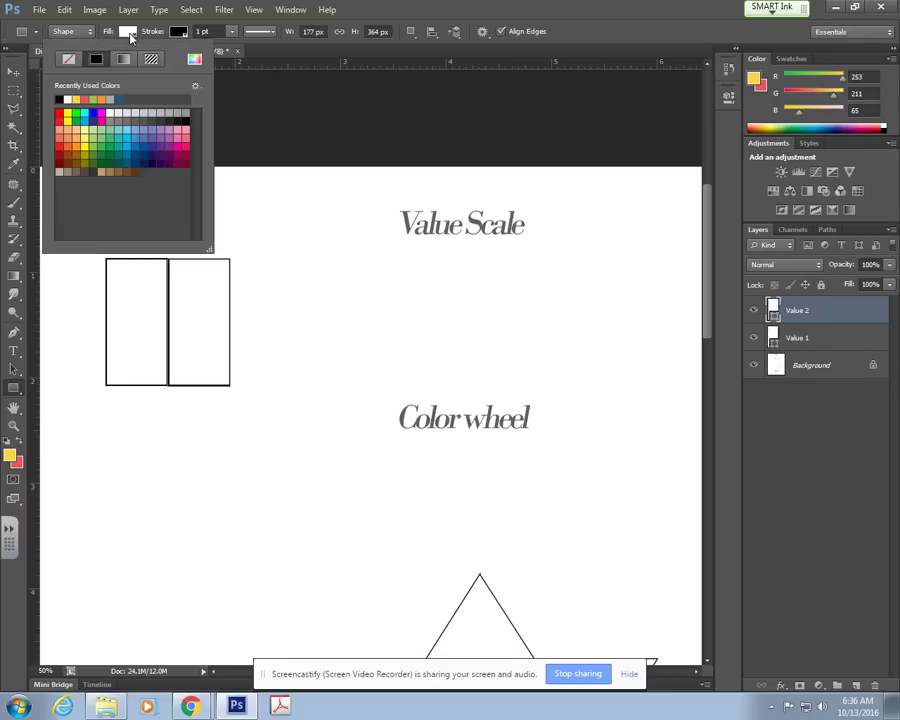
left_click(136, 108)
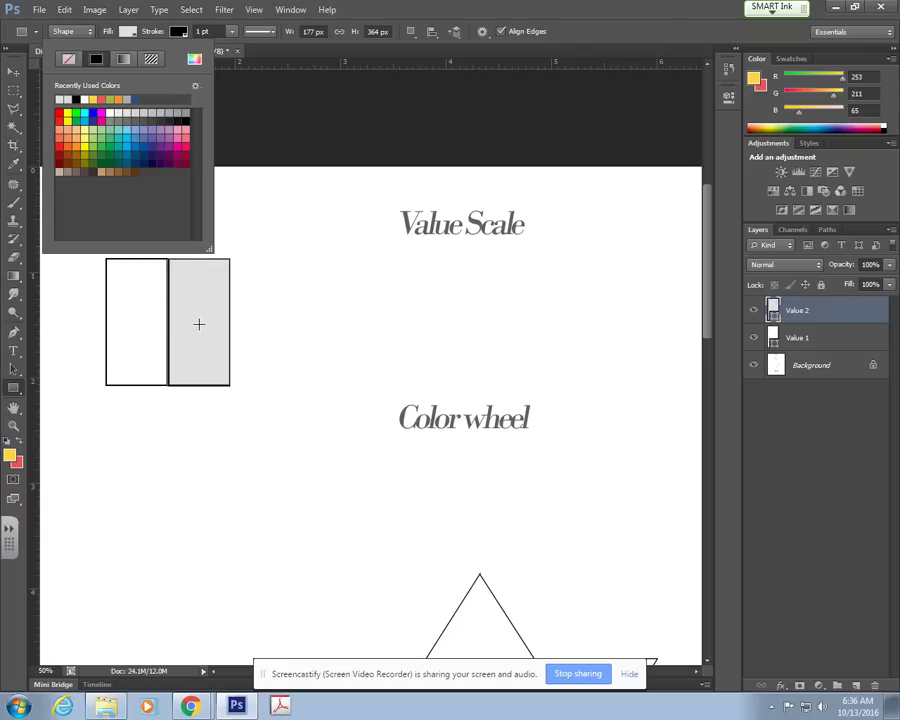
left_click(850, 346)
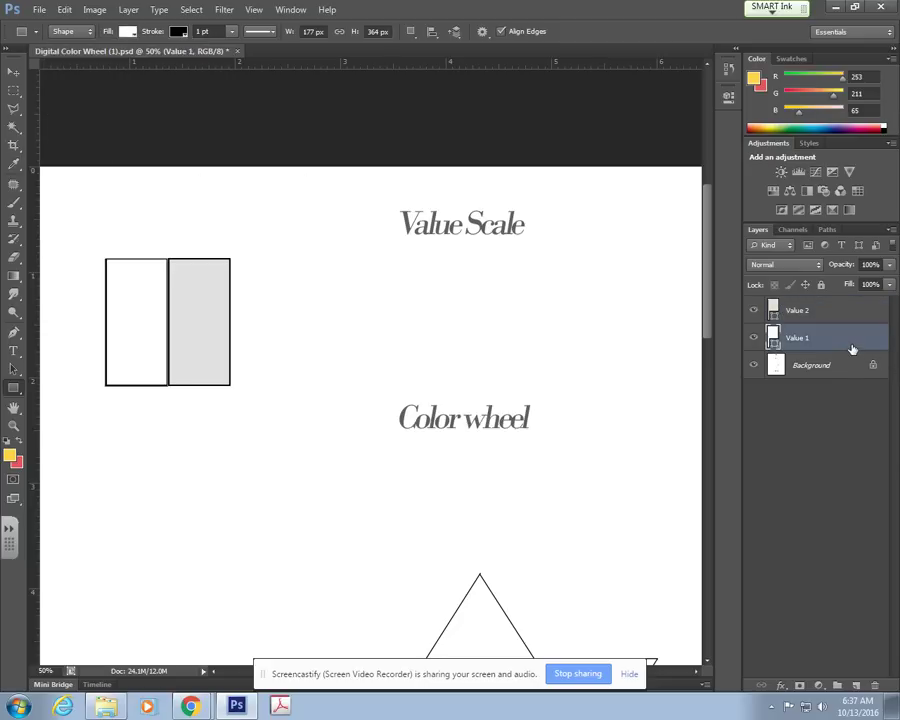
left_click(814, 313)
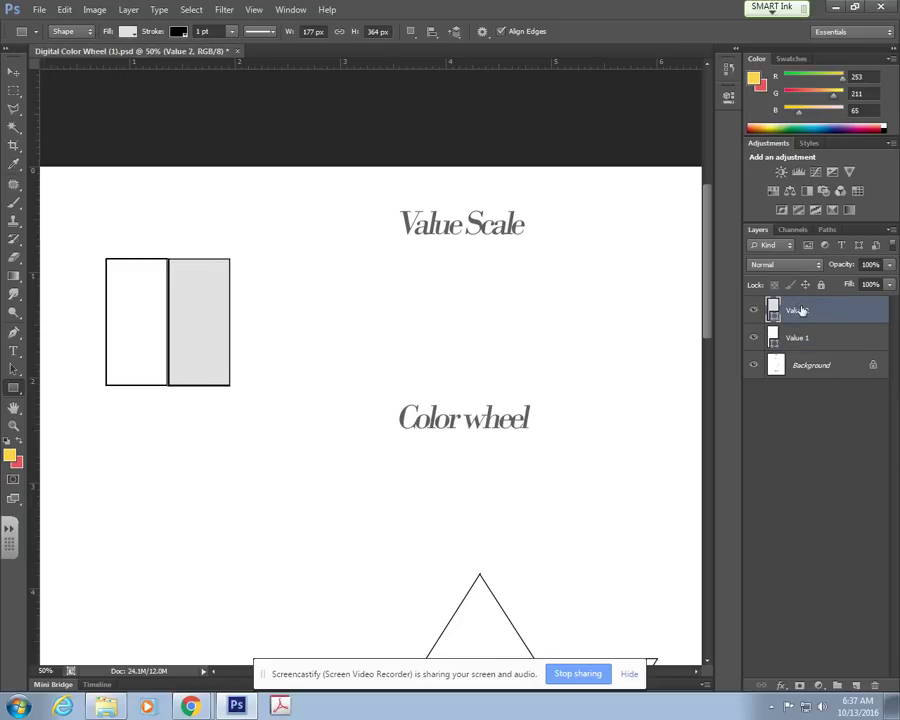
- Duplicate Value 2 as Value 3 and move it just right of the grey box
right_click(818, 318)
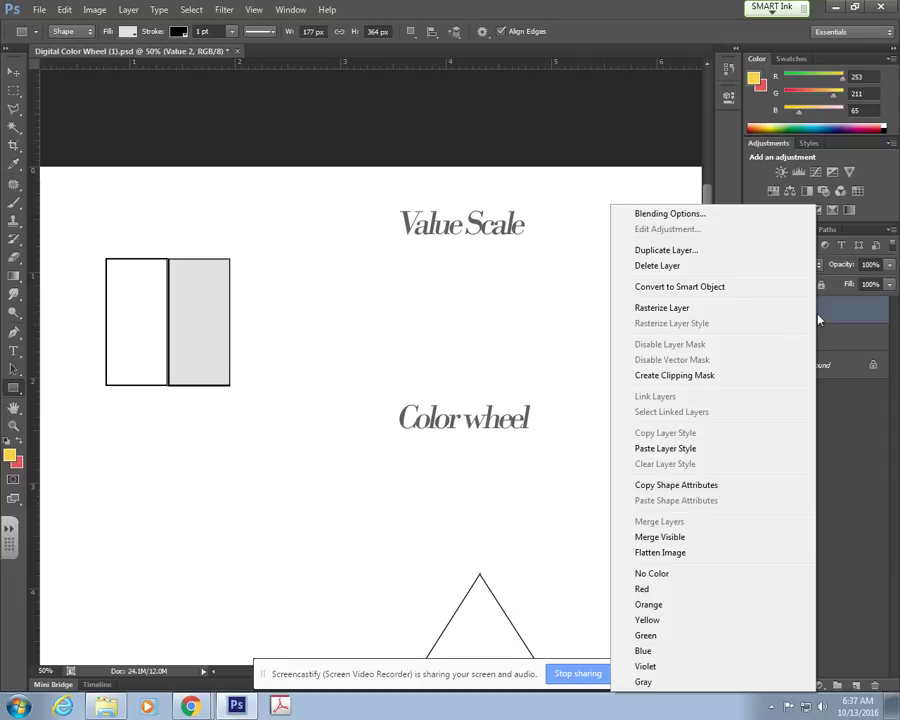
left_click(695, 255)
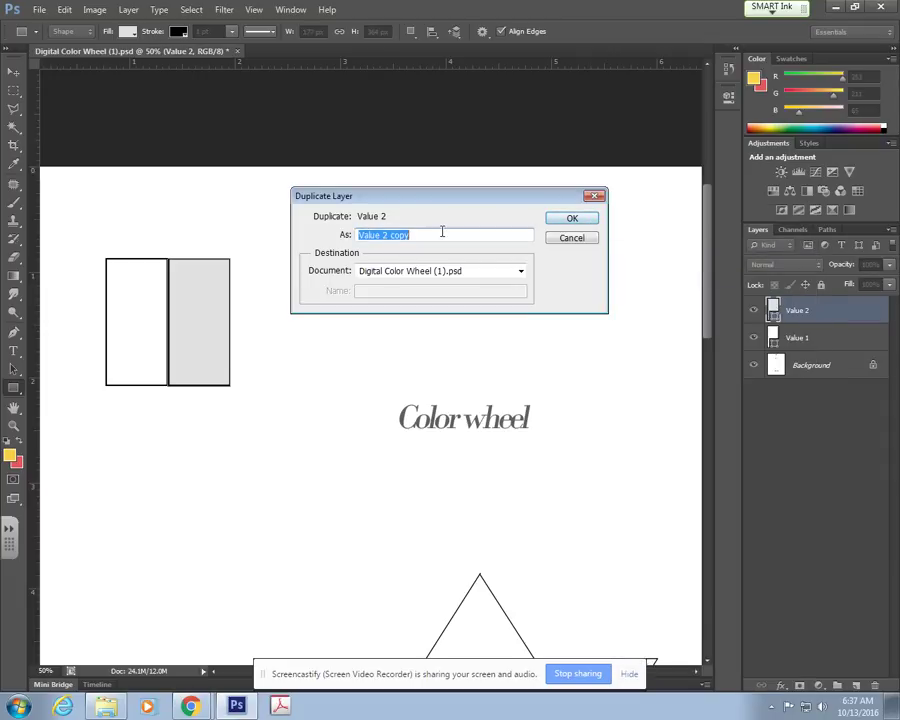
type("V")
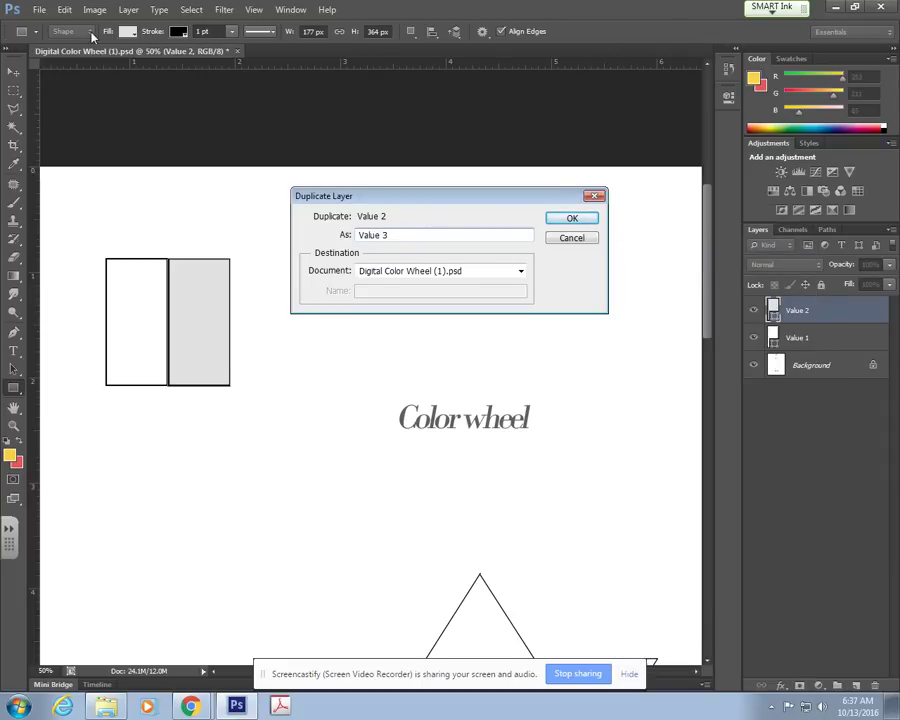
left_click(569, 220)
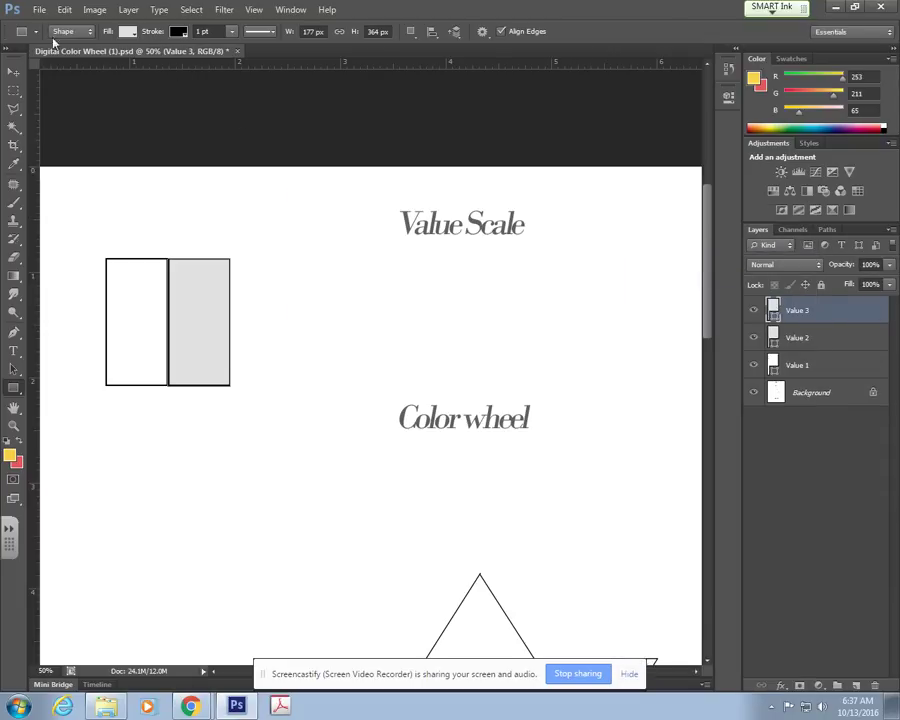
left_click(12, 75)
left_click_drag(214, 326, 257, 331)
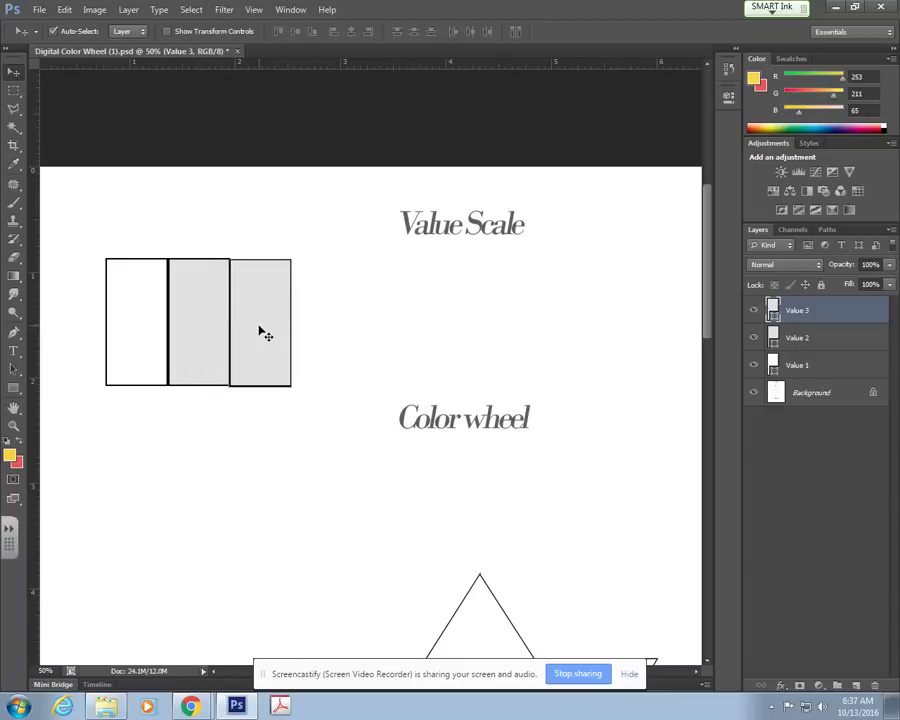
key("Right")
key("Right")
key("Right")
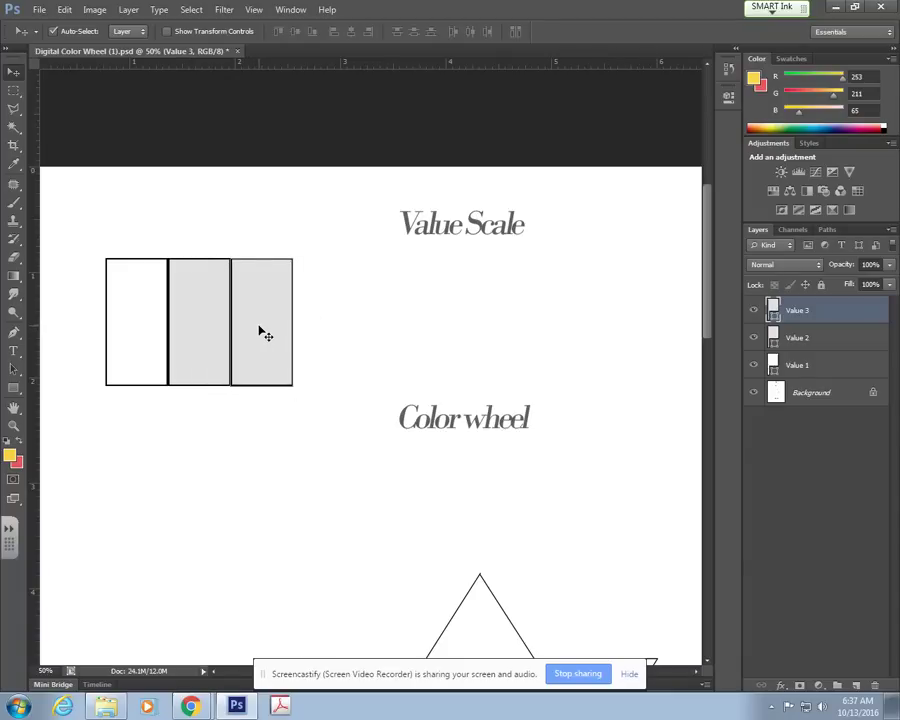
- Butt Value 3 against Value 2 and give it a darker grey fill
key("Right")
key("Right")
key("Right")
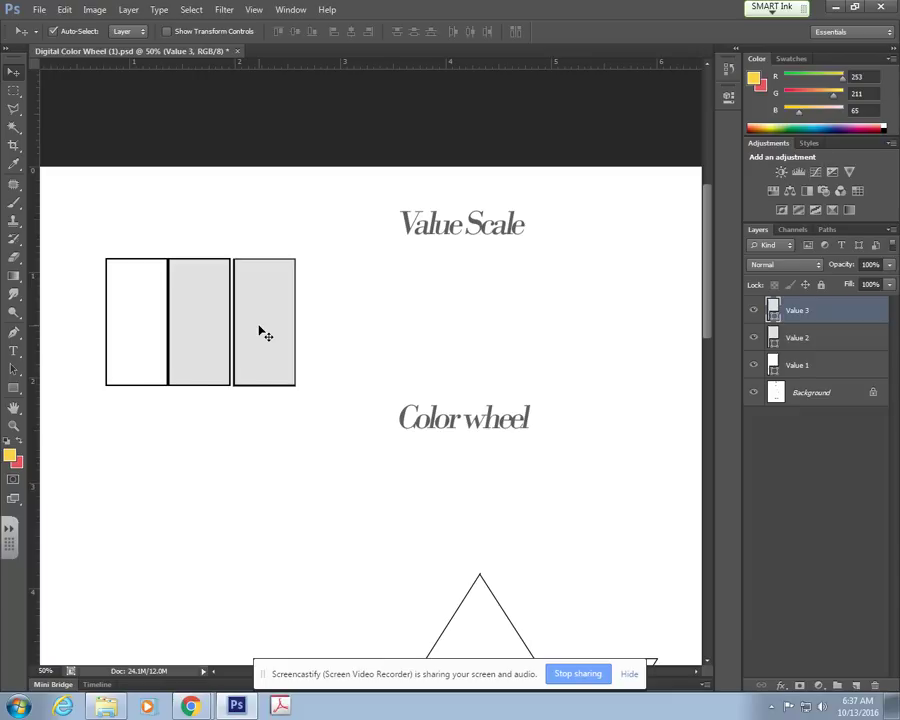
key("Left")
key("Left")
key("Left")
key("Left")
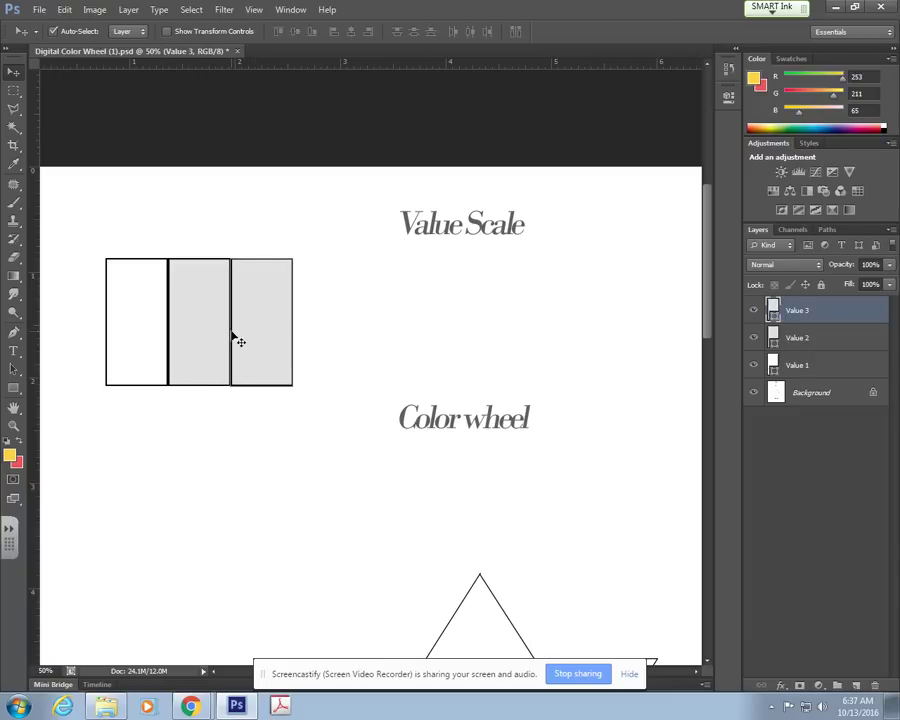
left_click(18, 390)
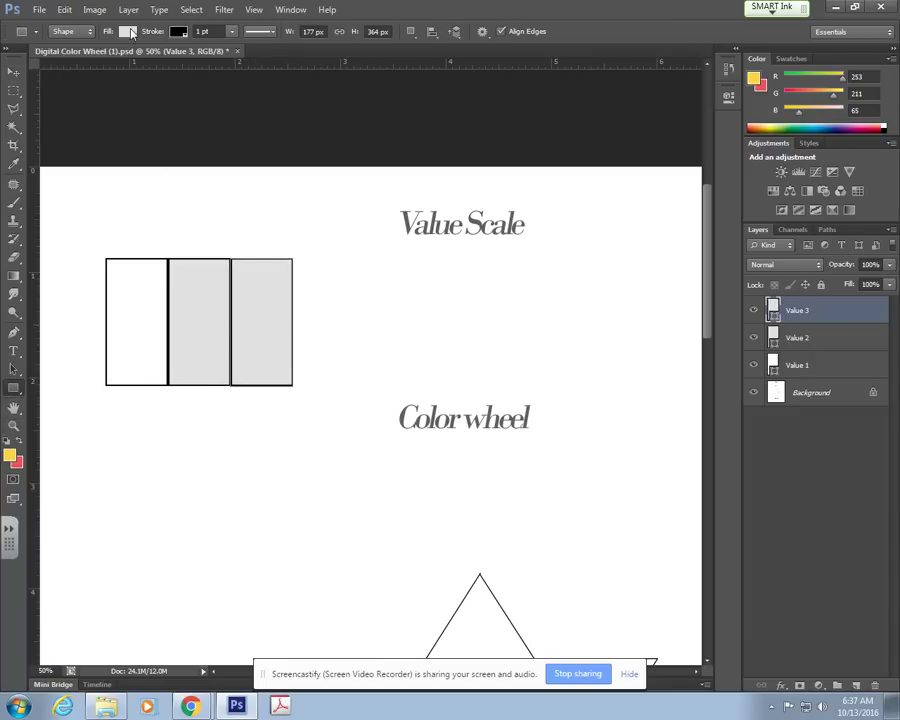
left_click(129, 31)
left_click(158, 112)
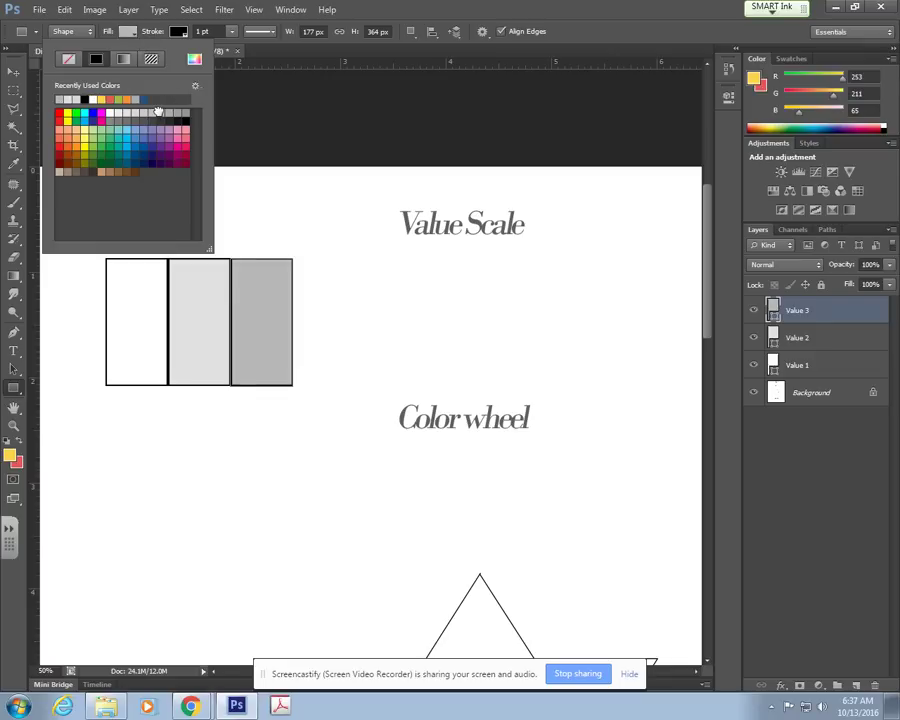
left_click(151, 111)
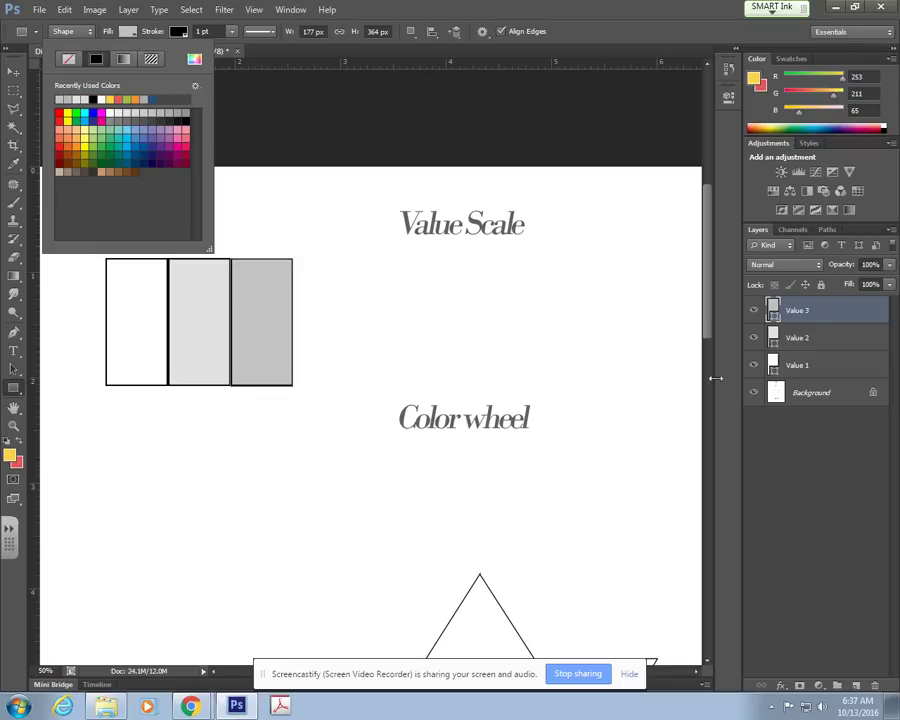
left_click(850, 343)
left_click(808, 314)
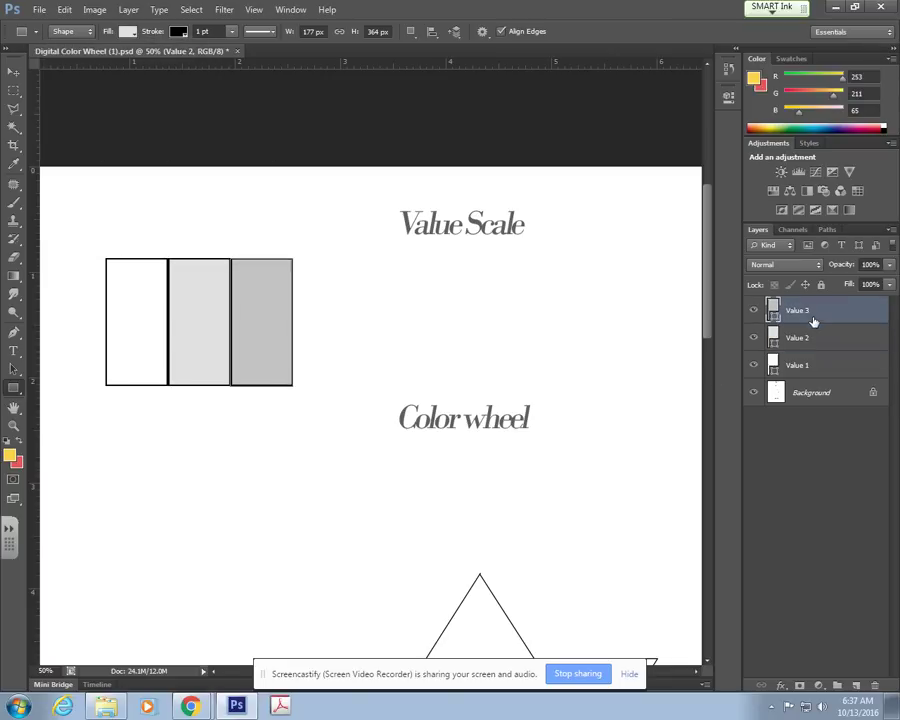
right_click(810, 318)
- Duplicate Value 3 as Value 4 and position it against the third box
left_click(675, 251)
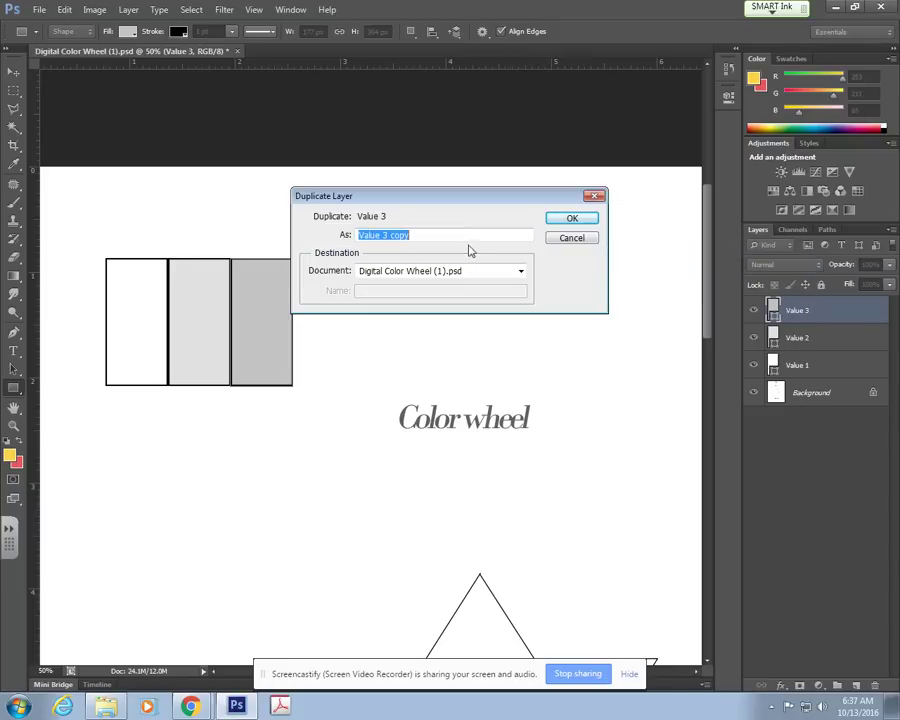
left_click(415, 234)
left_click_drag(415, 234, 381, 234)
type("4")
left_click(568, 217)
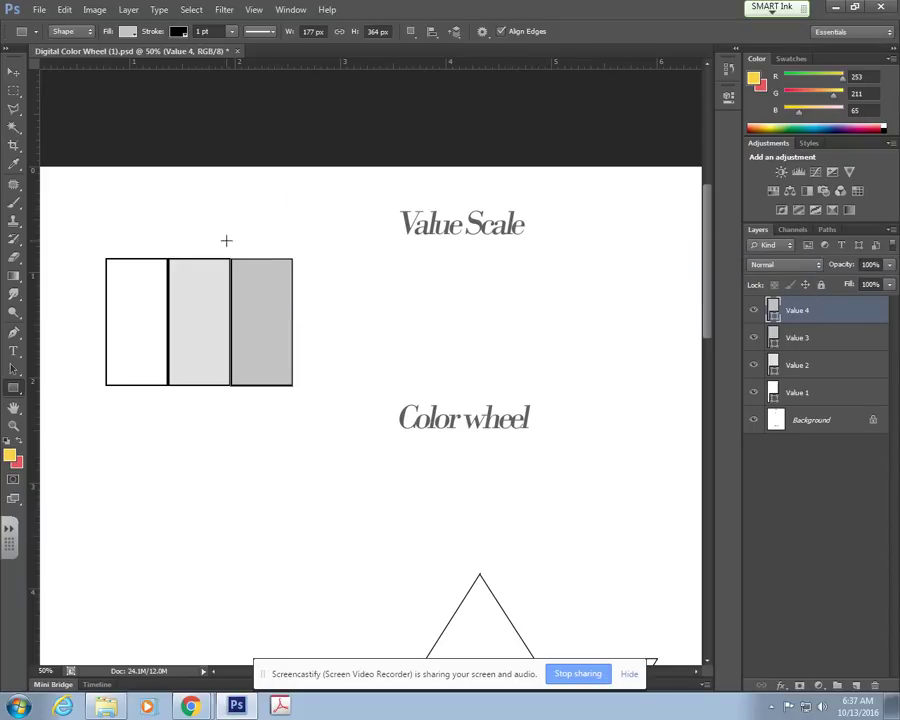
left_click(13, 74)
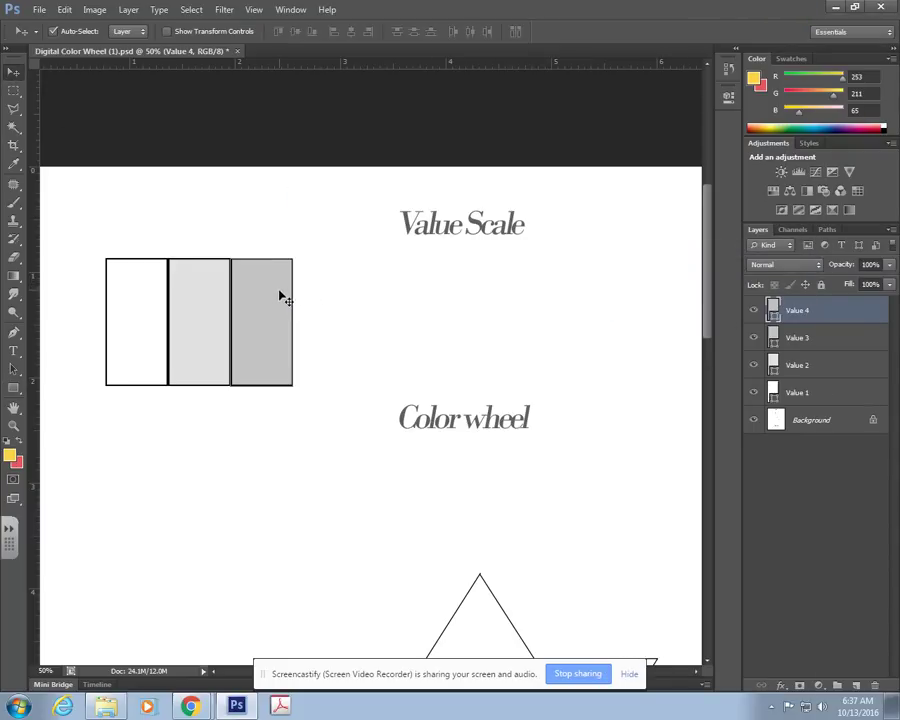
left_click_drag(281, 295, 345, 297)
key("Left")
key("Left")
key("Left")
key("Left")
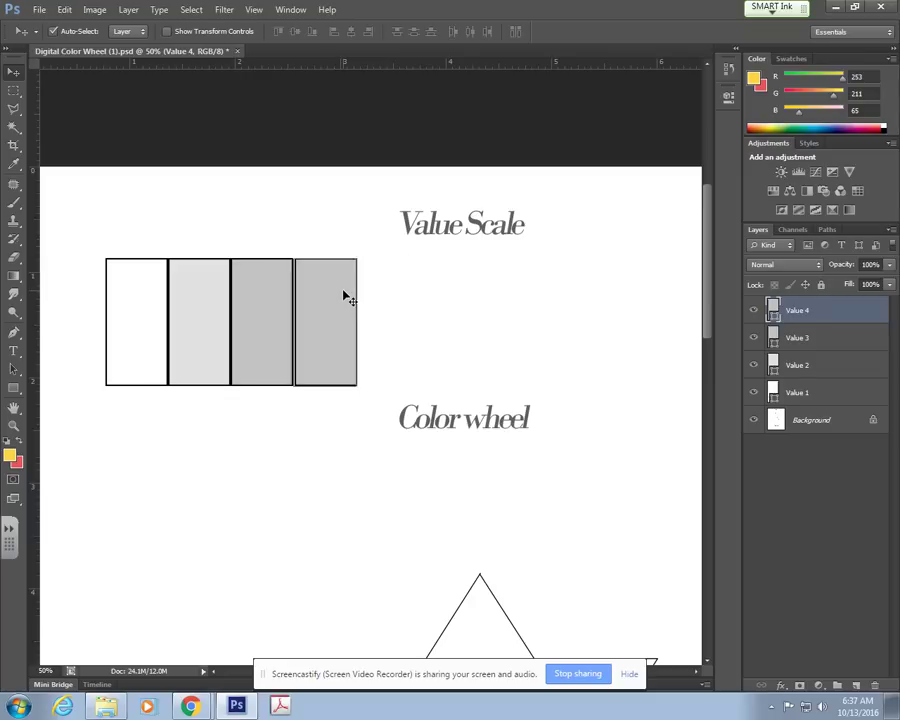
key("Left")
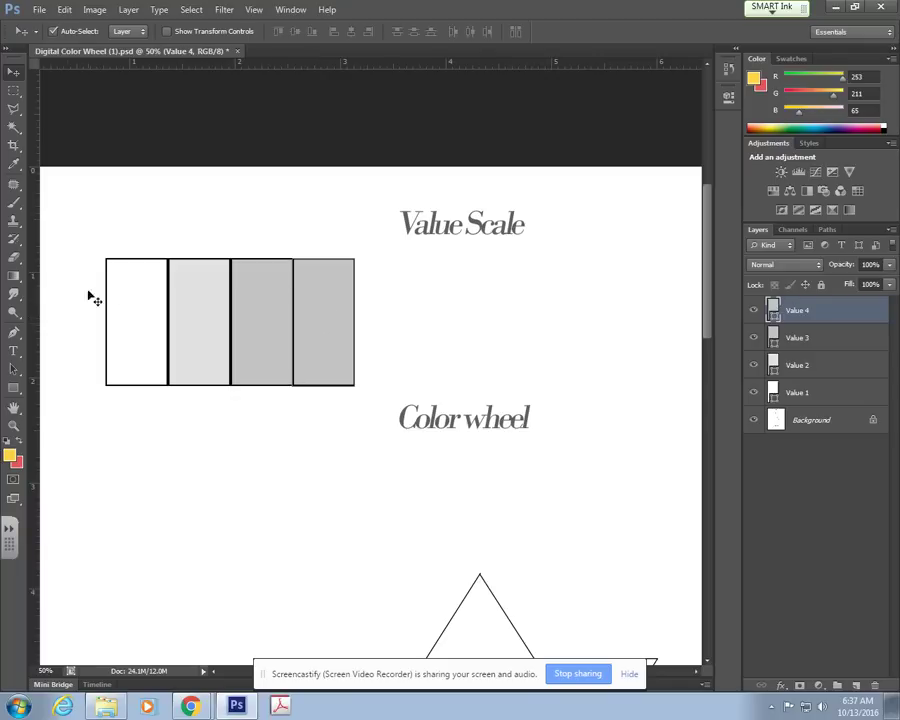
- Fill the Value 4 rectangle a darker grey than Value 3
left_click(13, 388)
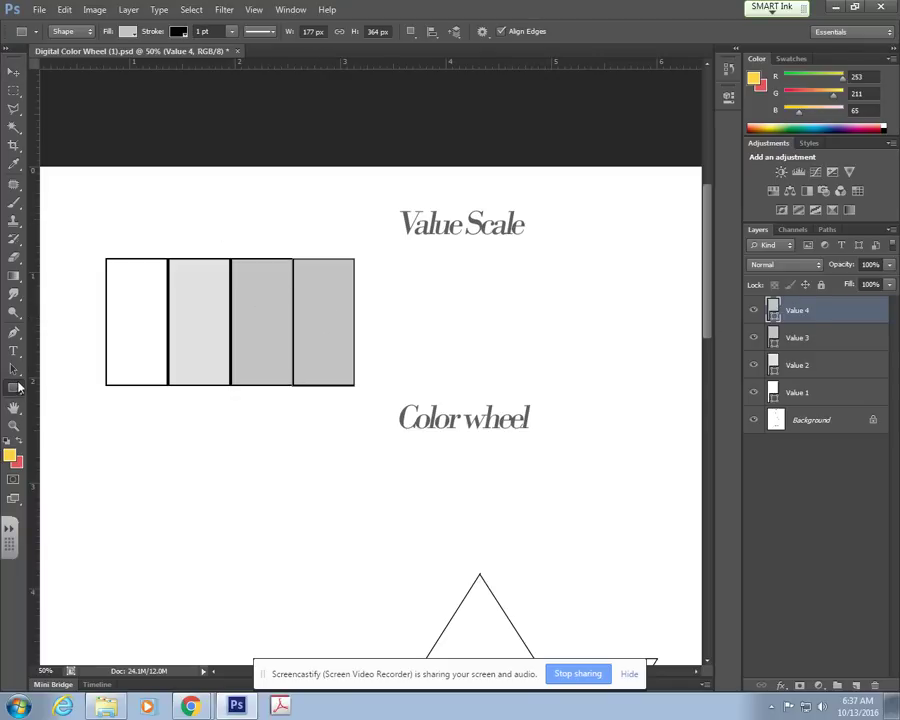
left_click(127, 31)
left_click(176, 113)
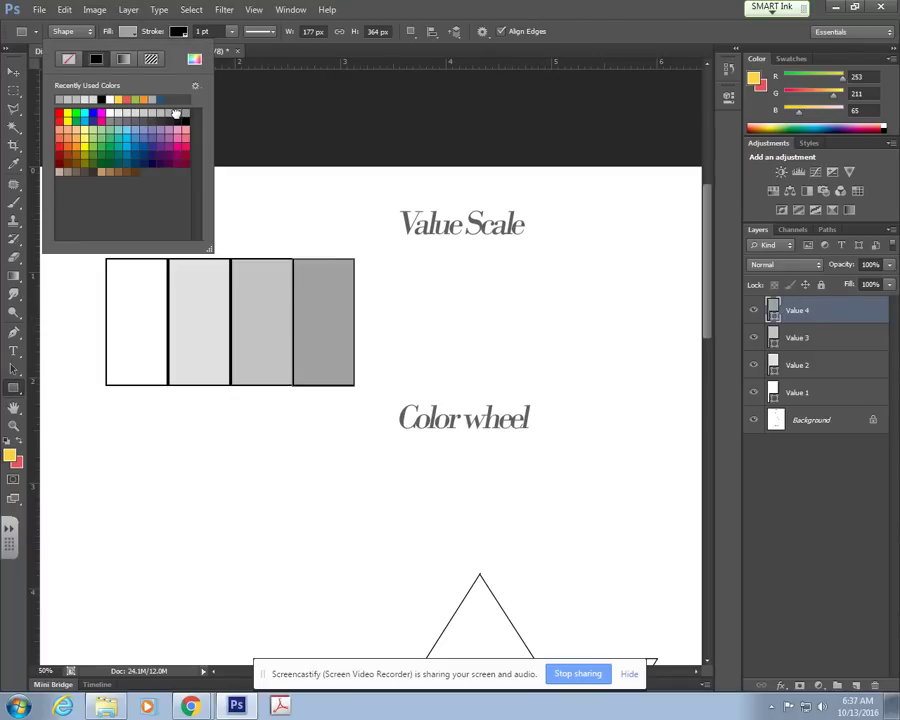
left_click(172, 110)
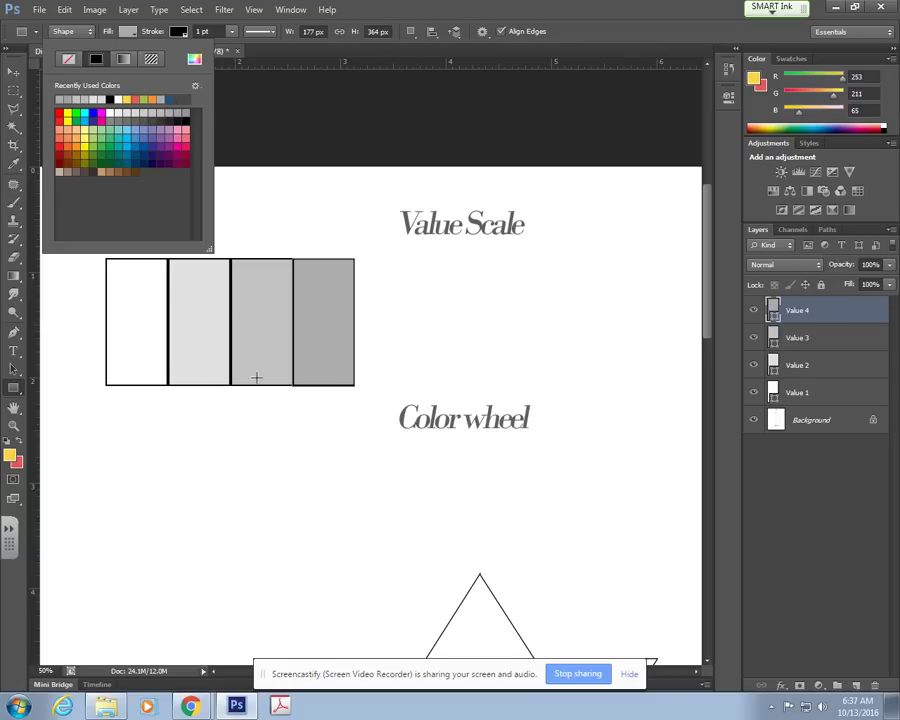
- Duplicate the Value 4 layer as a new layer named Value 5
left_click(800, 316)
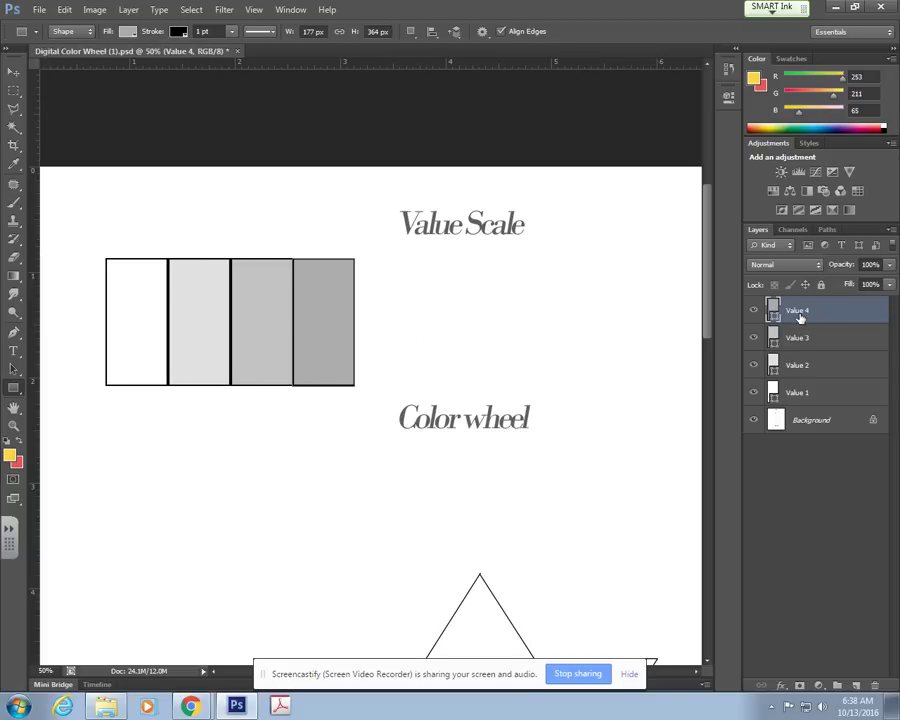
right_click(798, 316)
left_click(665, 252)
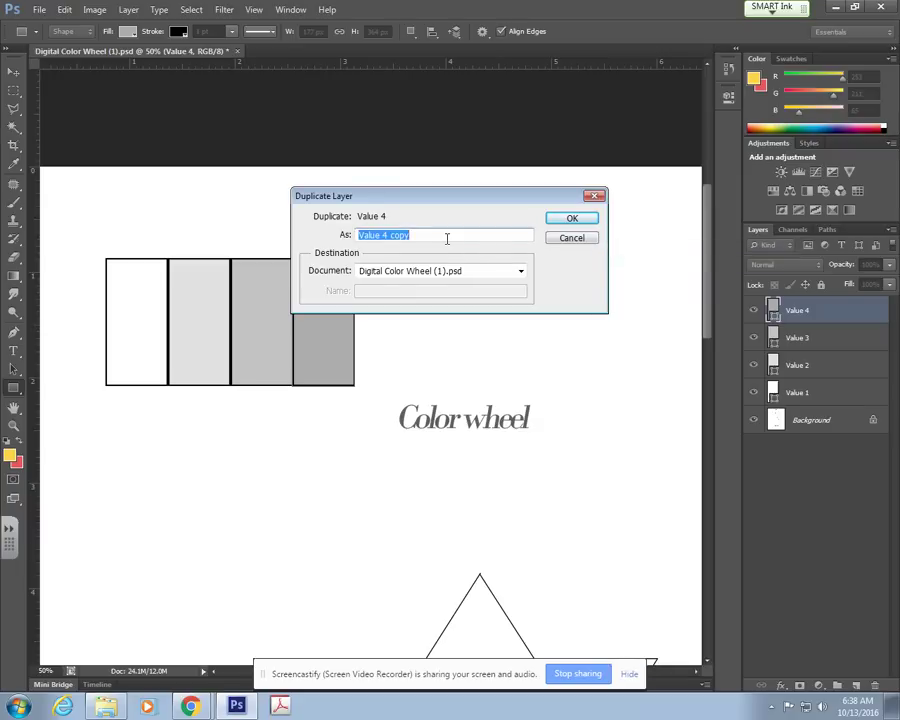
left_click(428, 235)
left_click_drag(428, 235, 383, 234)
type("5")
key("ctrl+a")
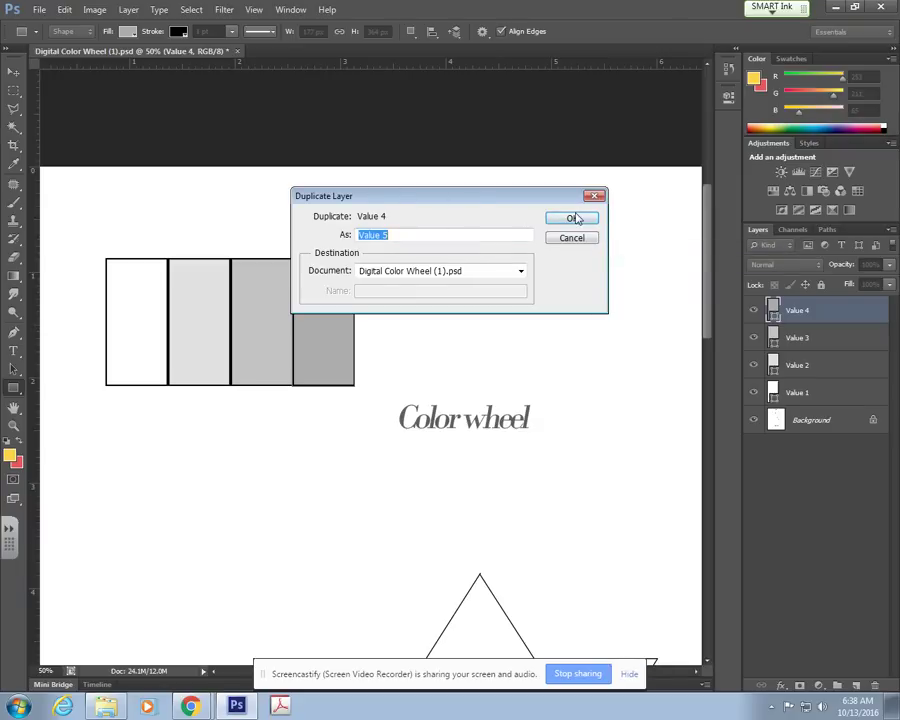
left_click(575, 218)
- Move Value 5 flush against the right of Value 4 and fill it a darker grey
left_click(14, 72)
left_click_drag(341, 291, 391, 291)
key("Left")
key("Left")
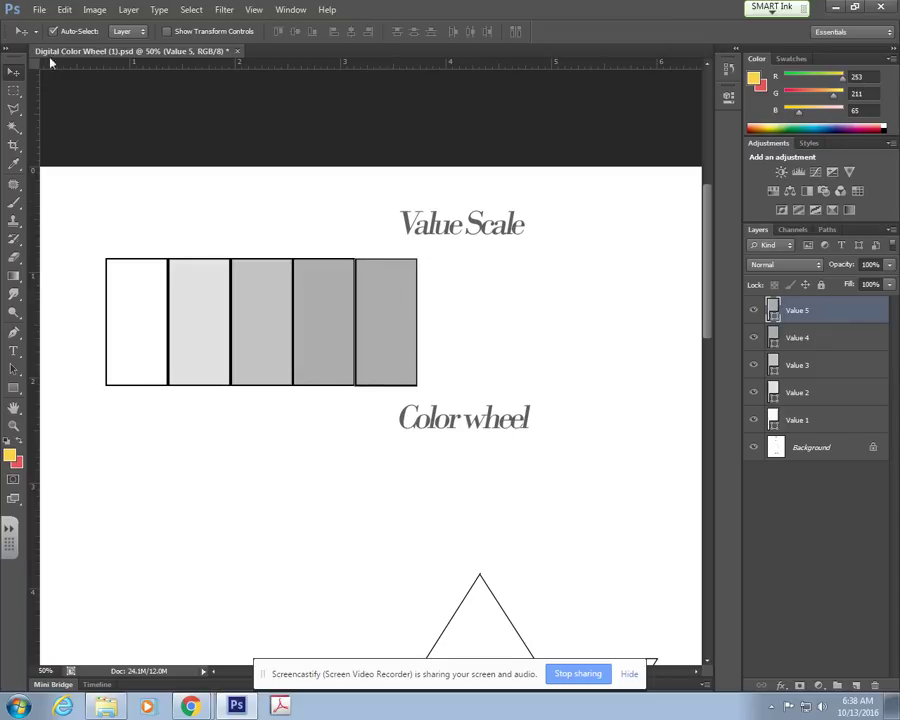
left_click(11, 391)
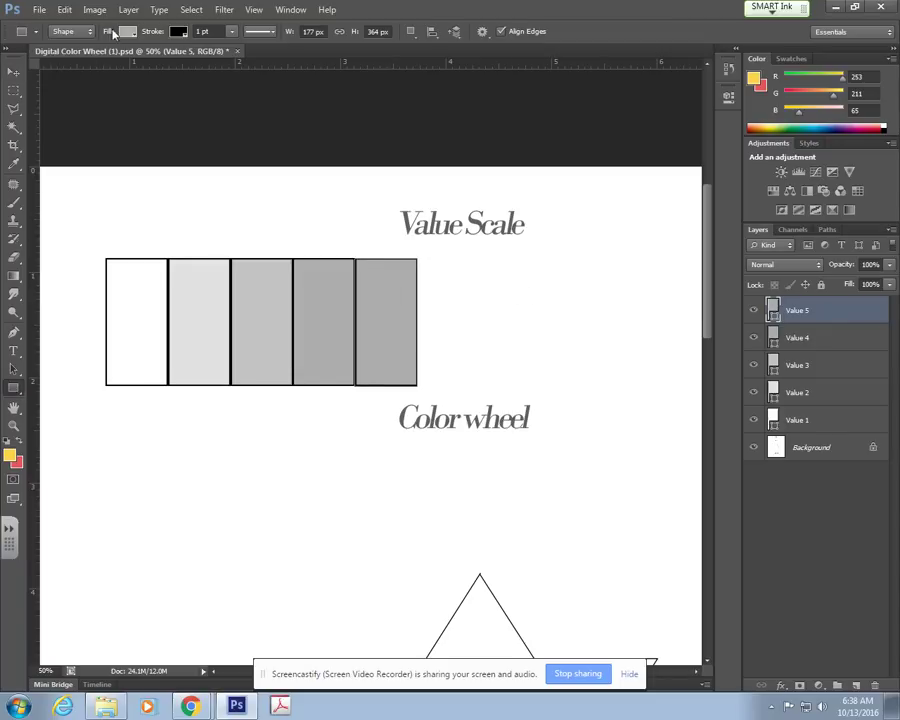
left_click(125, 31)
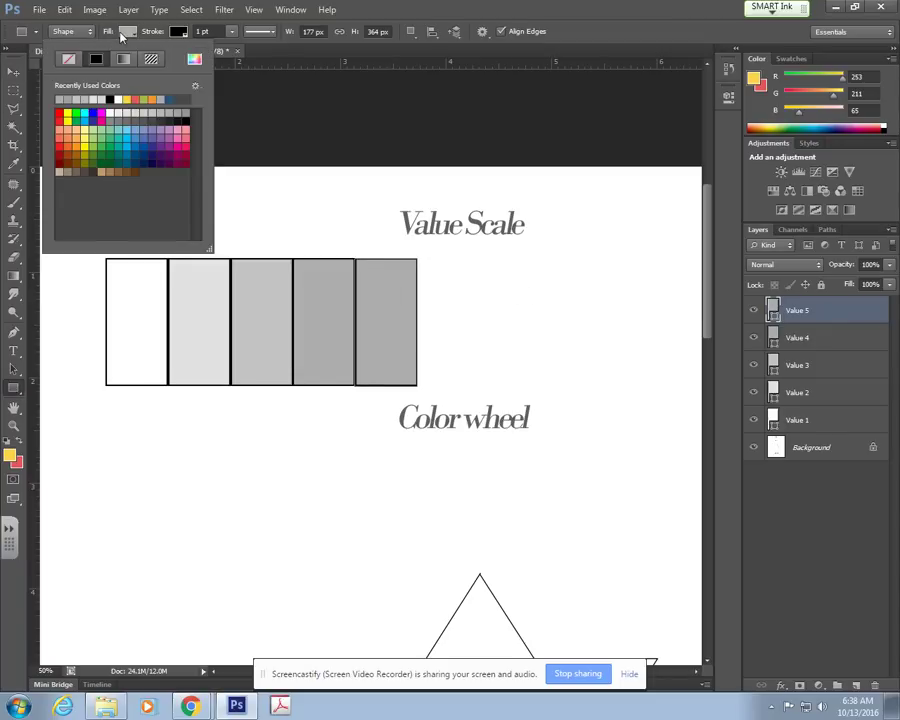
left_click(186, 113)
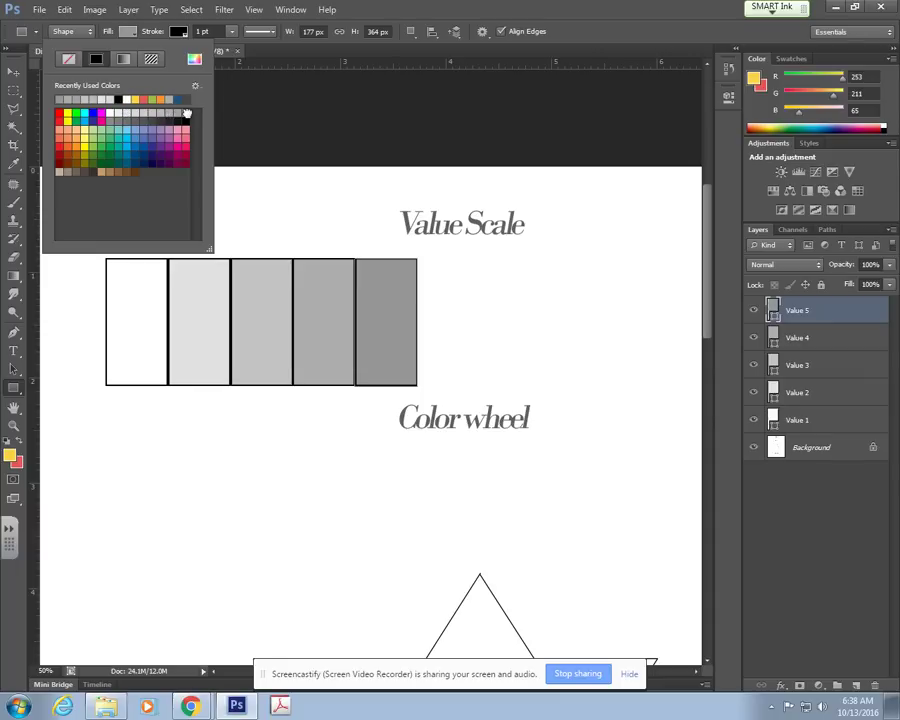
left_click(796, 312)
- Duplicate Value 5 as a new layer named Value 6, cancelling the Create Rectangle prompt
right_click(820, 328)
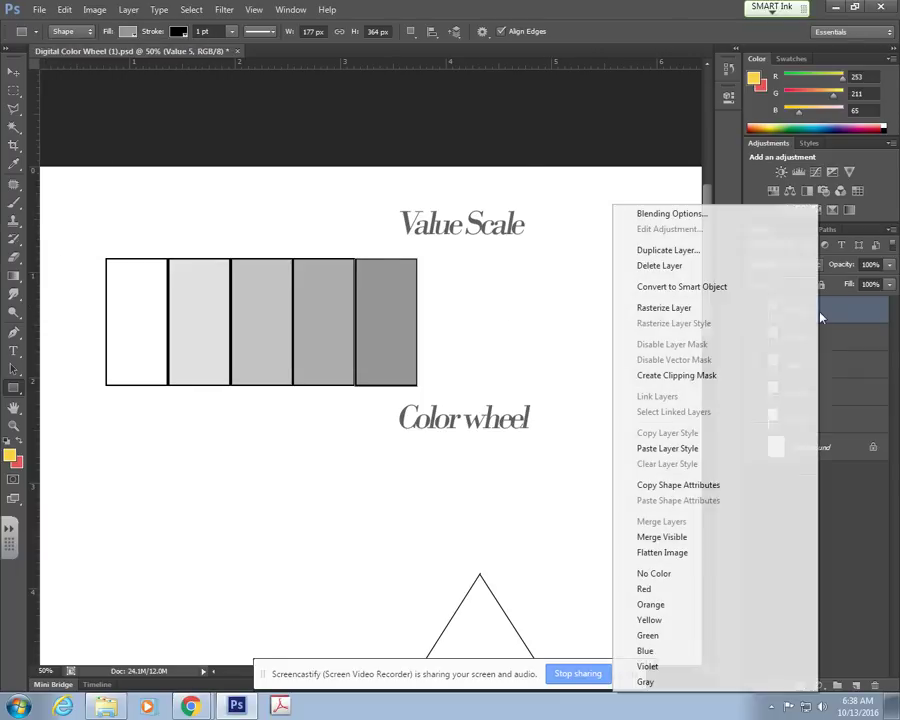
left_click(664, 250)
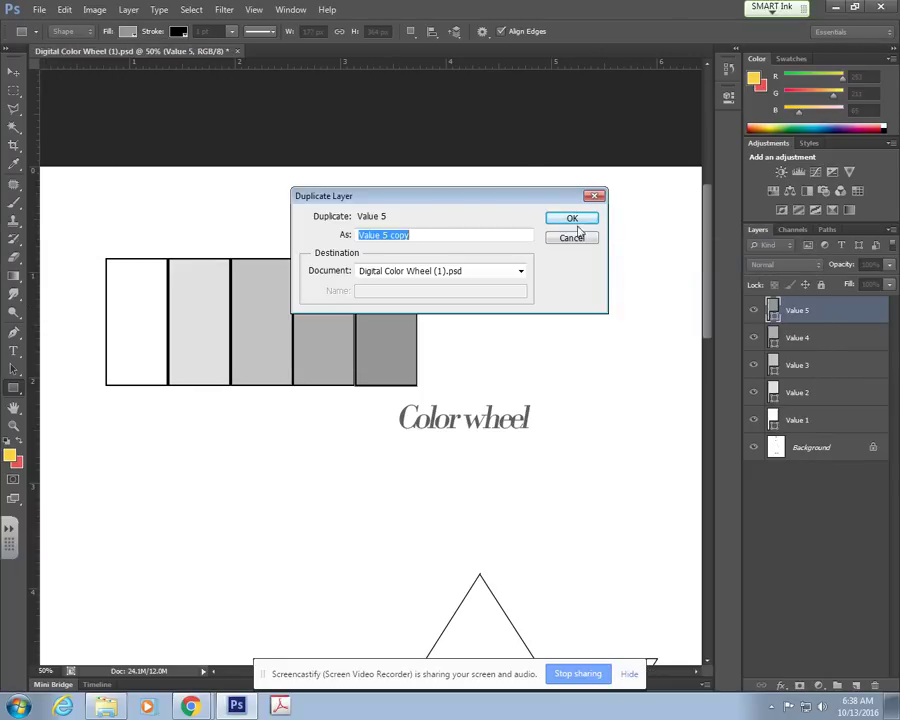
left_click(424, 233)
left_click_drag(424, 233, 382, 232)
type("6")
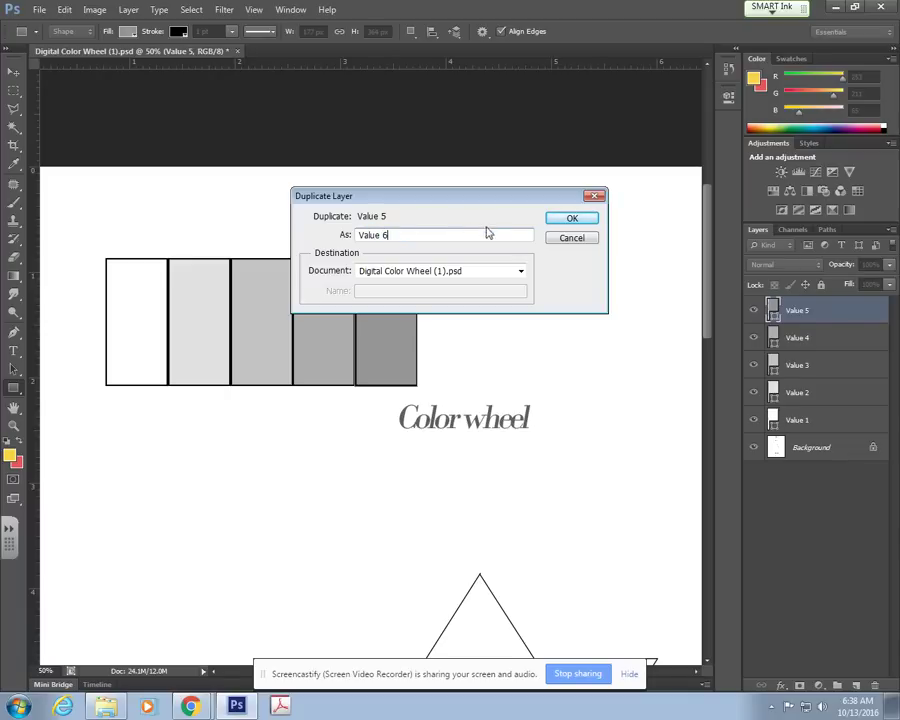
left_click(568, 219)
left_click(405, 298)
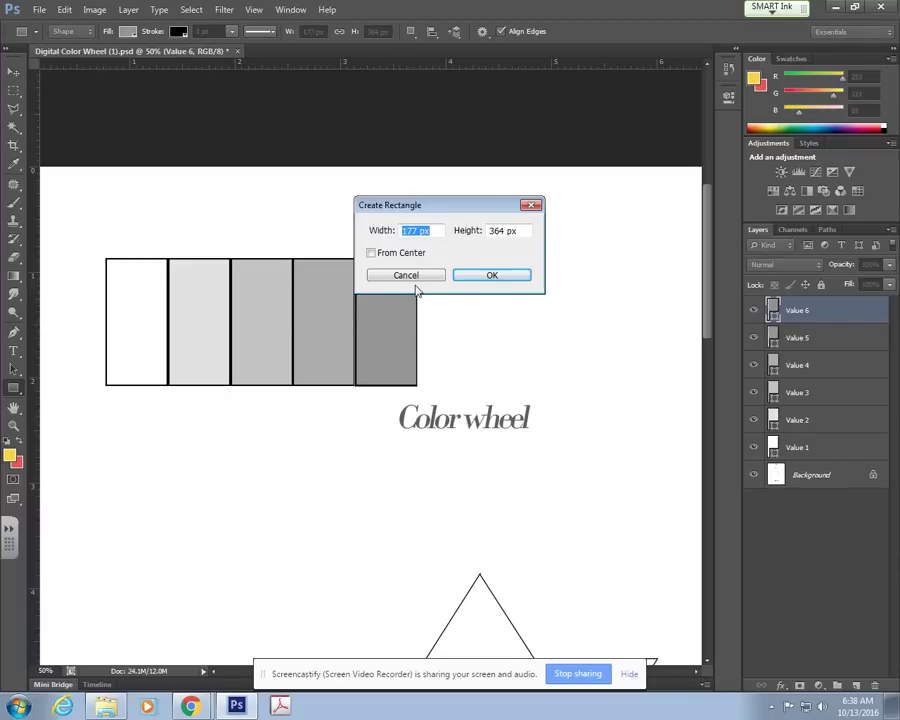
left_click(413, 279)
- Move Value 6 to the right end of the row and fill it a darker grey
left_click(14, 72)
left_click_drag(364, 291, 431, 302)
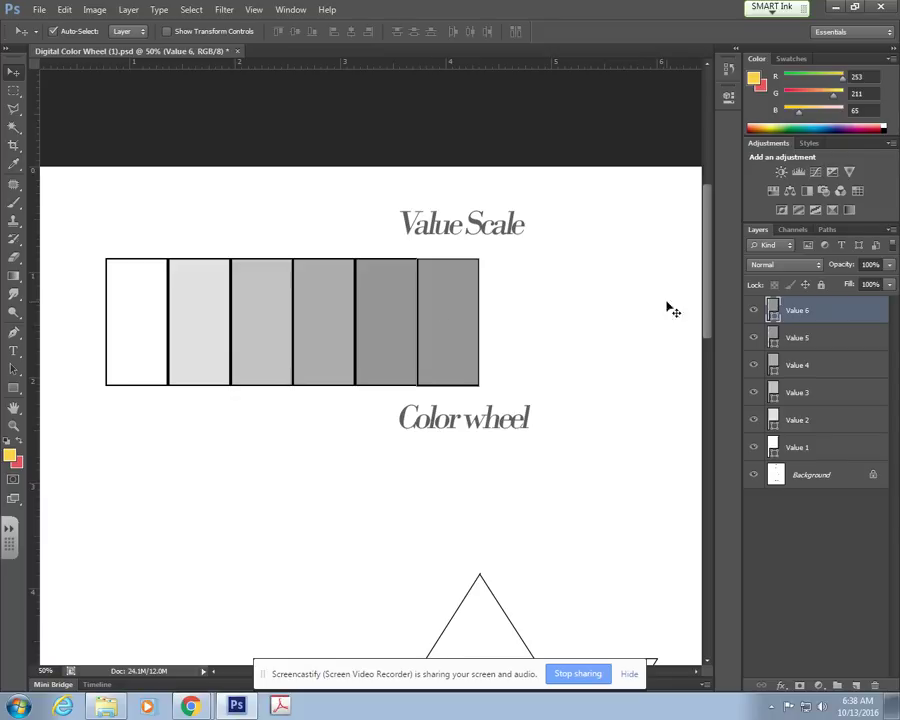
left_click(12, 390)
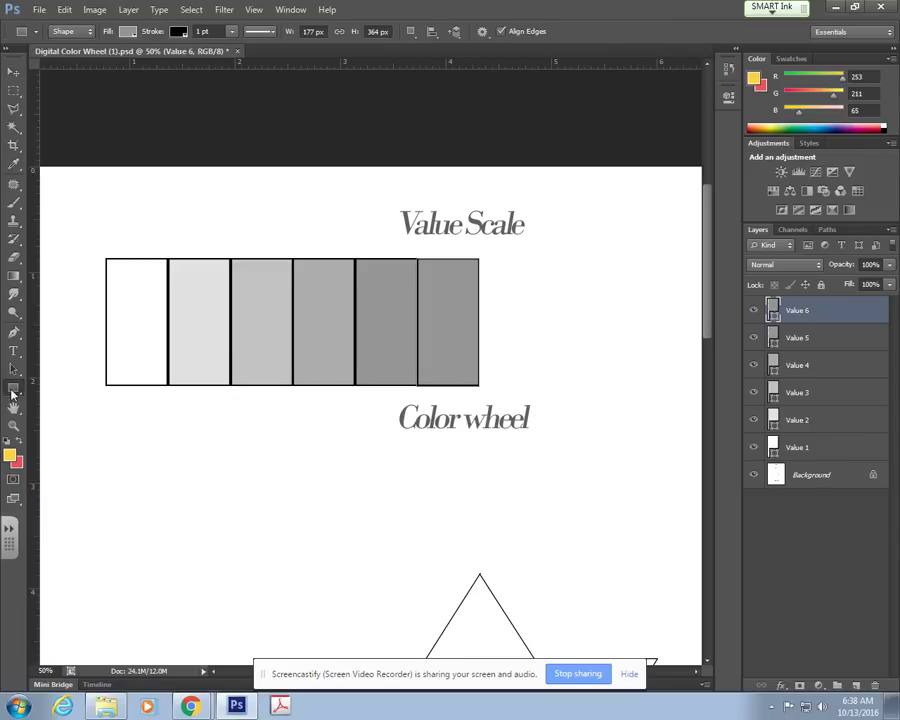
left_click(127, 32)
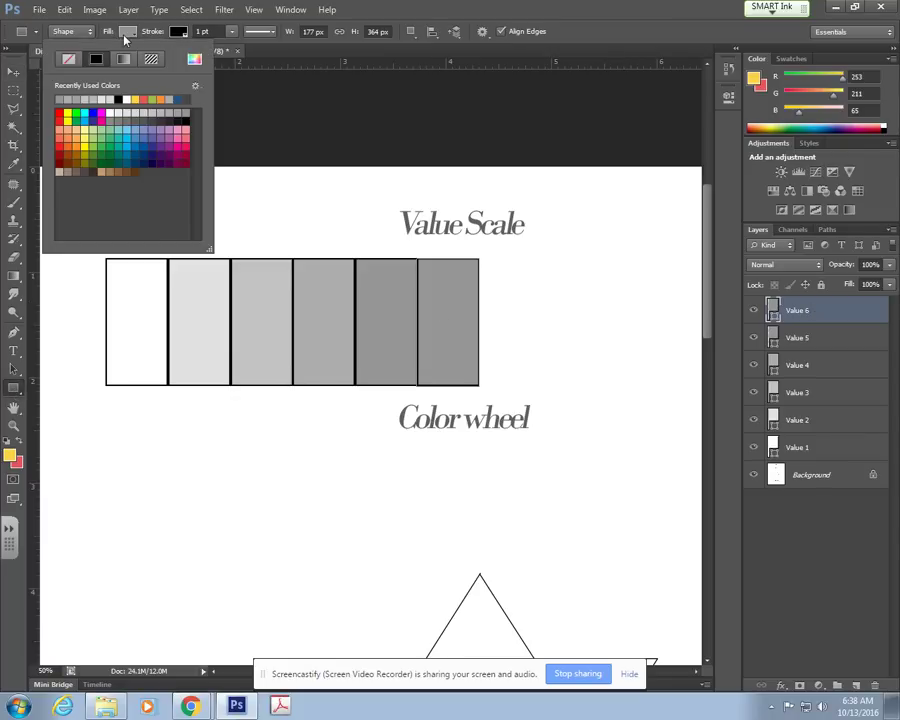
left_click(117, 122)
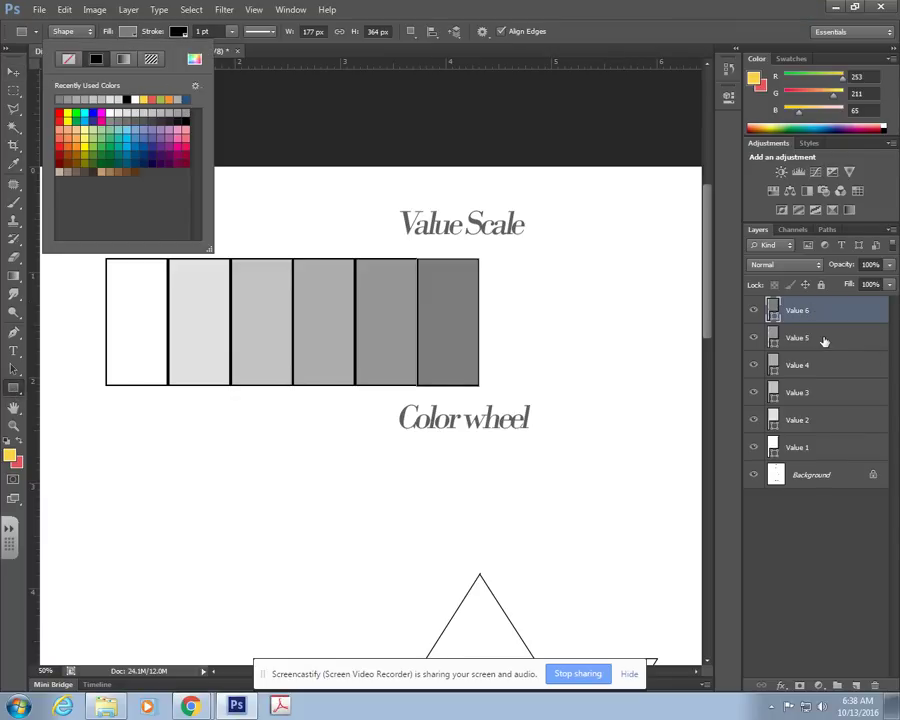
left_click(770, 337)
left_click(790, 310)
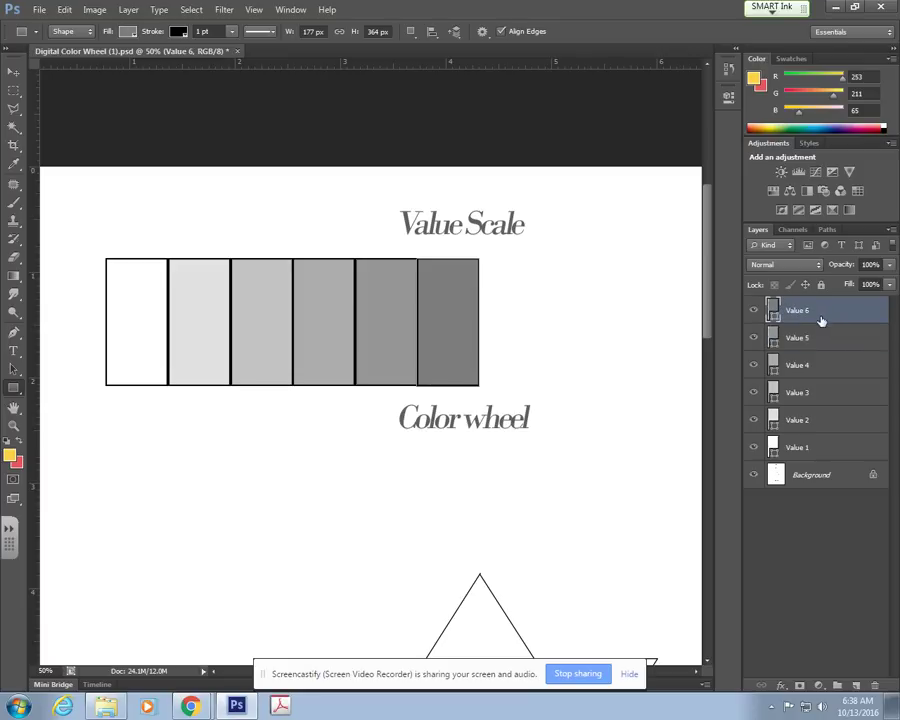
left_click(775, 449)
left_click(805, 315)
- Select the Value 5 through Value 1 layers in the Layers panel
left_click(812, 338)
left_click(812, 365)
left_click(812, 392)
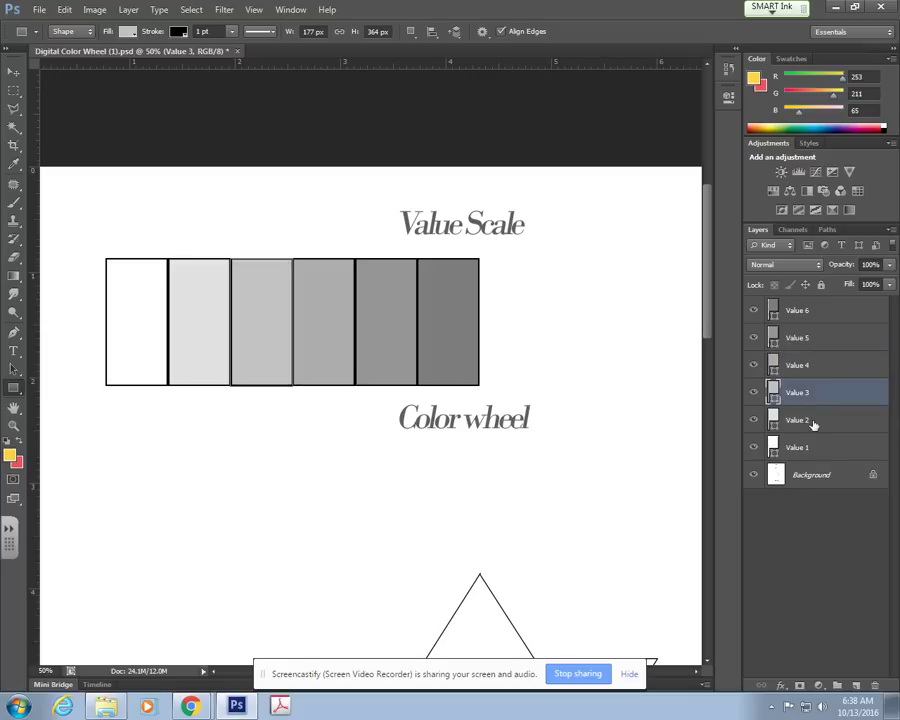
left_click(812, 420)
left_click(812, 445)
scroll(478, 414, "down", 6)
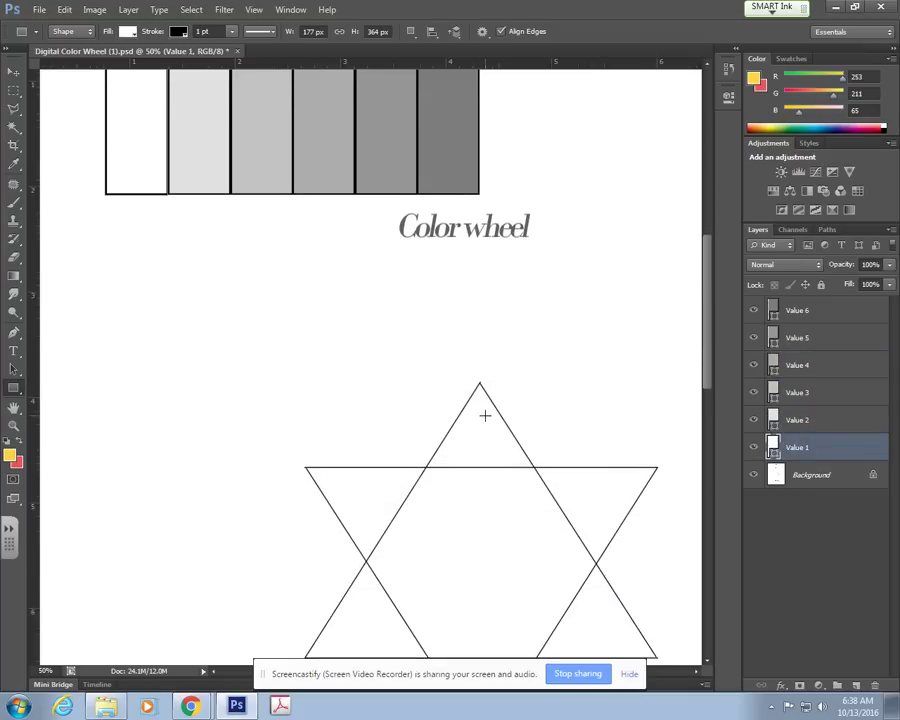
left_click_drag(709, 347, 714, 264)
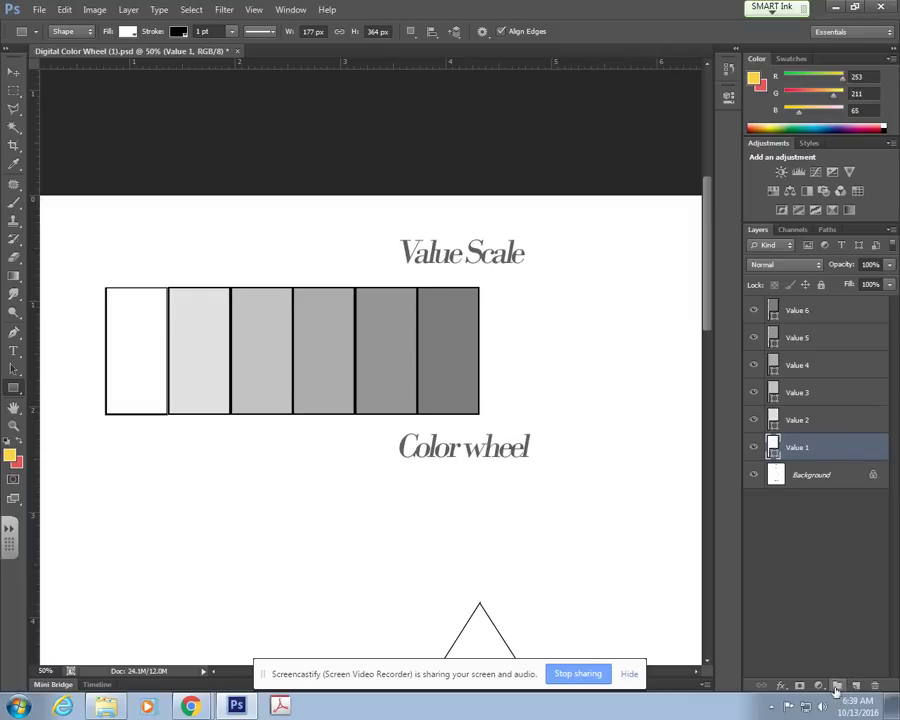
- Create a new layer group, name it 'Value Scale', and drag it to the top of the stack
left_click(837, 687)
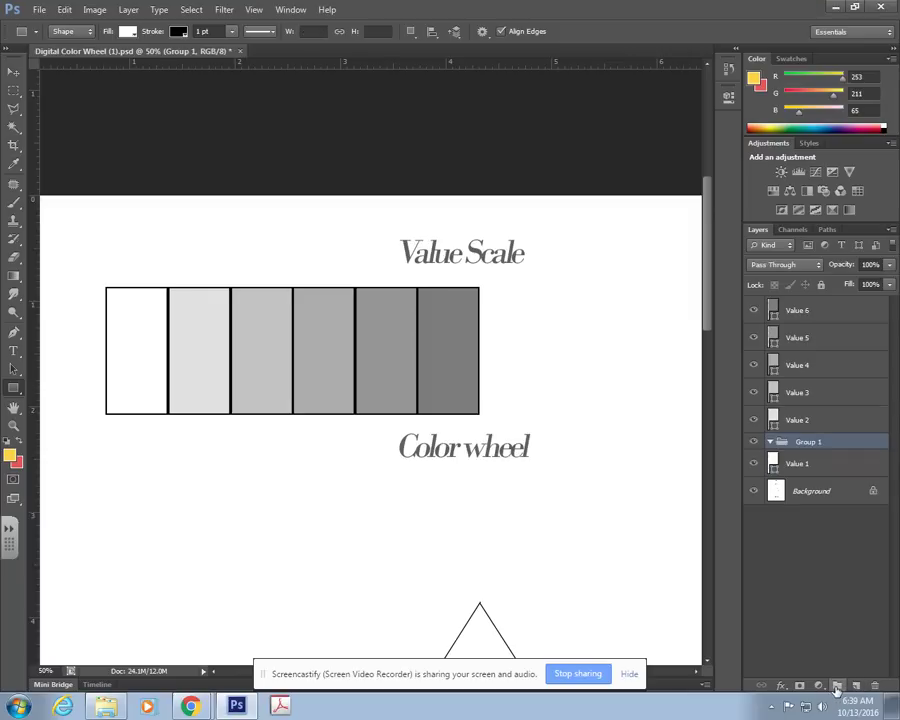
double_click(812, 444)
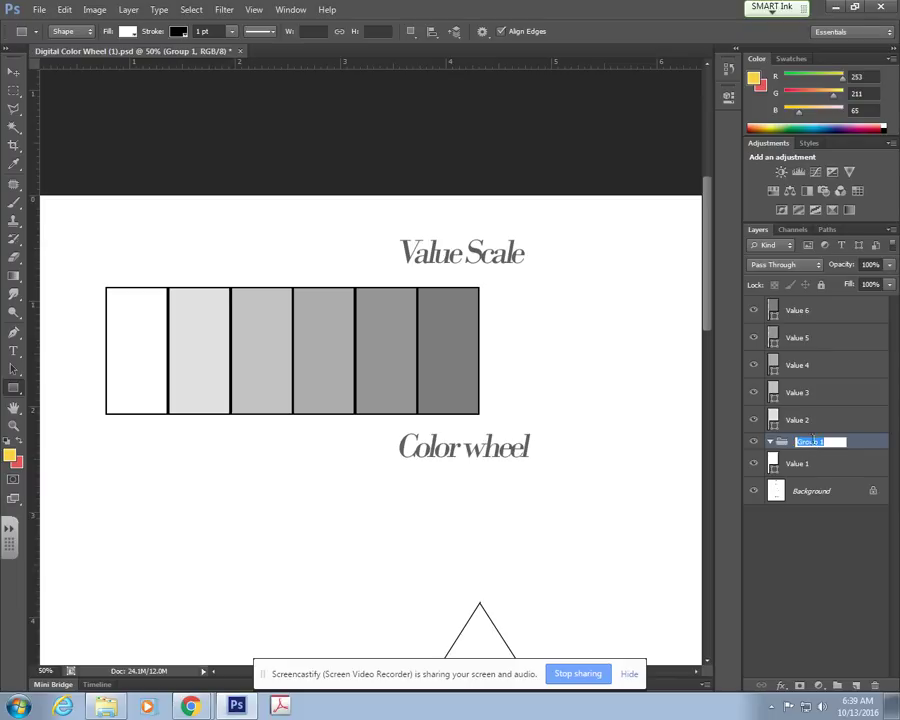
type("Value Scale")
left_click_drag(862, 450, 828, 302)
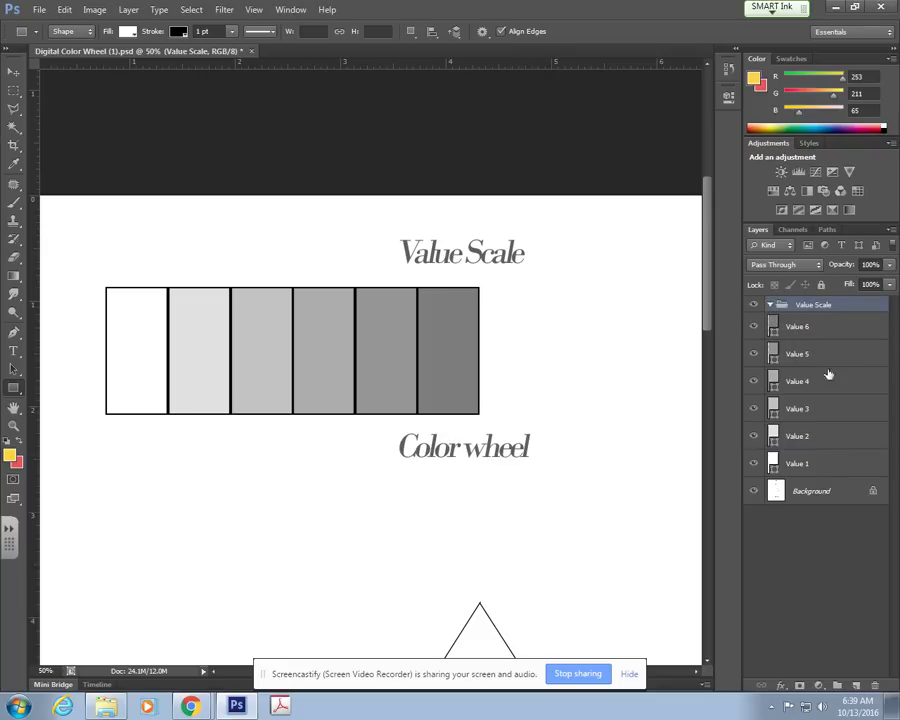
left_click(817, 462)
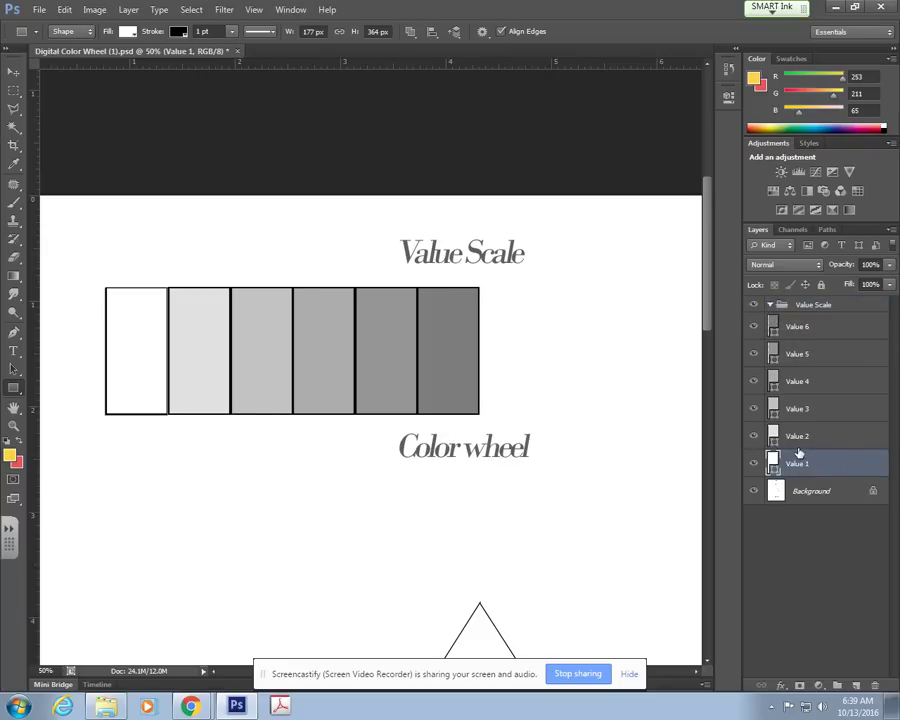
- Select Value 1 through Value 6, drop them into the Value Scale group, and collapse the group
left_click(806, 437, "shift")
left_click(800, 408, "shift")
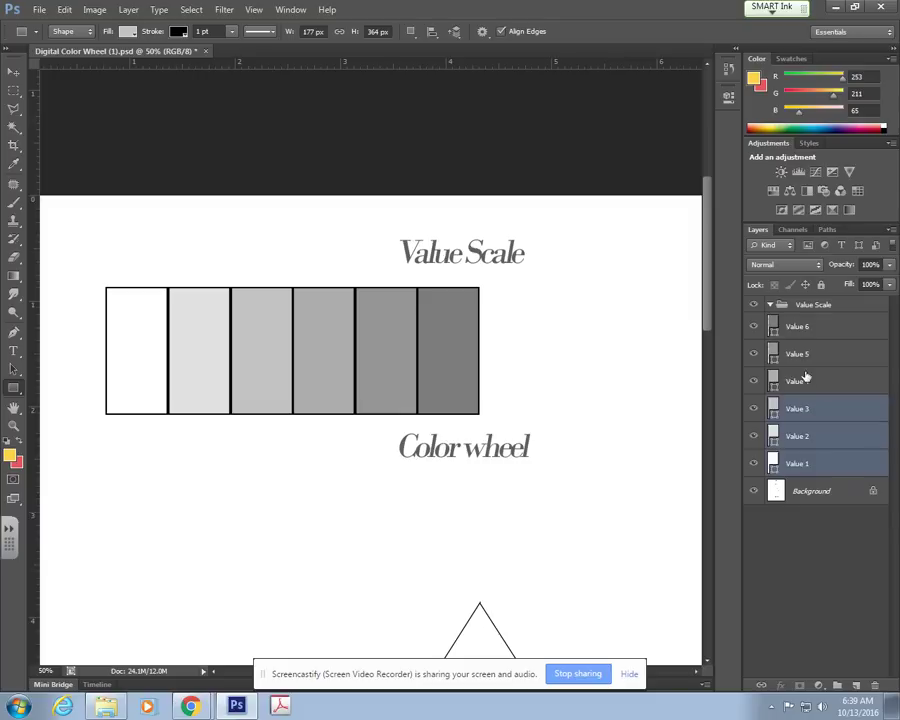
left_click(800, 381, "shift")
left_click(800, 353, "shift")
left_click(800, 326, "shift")
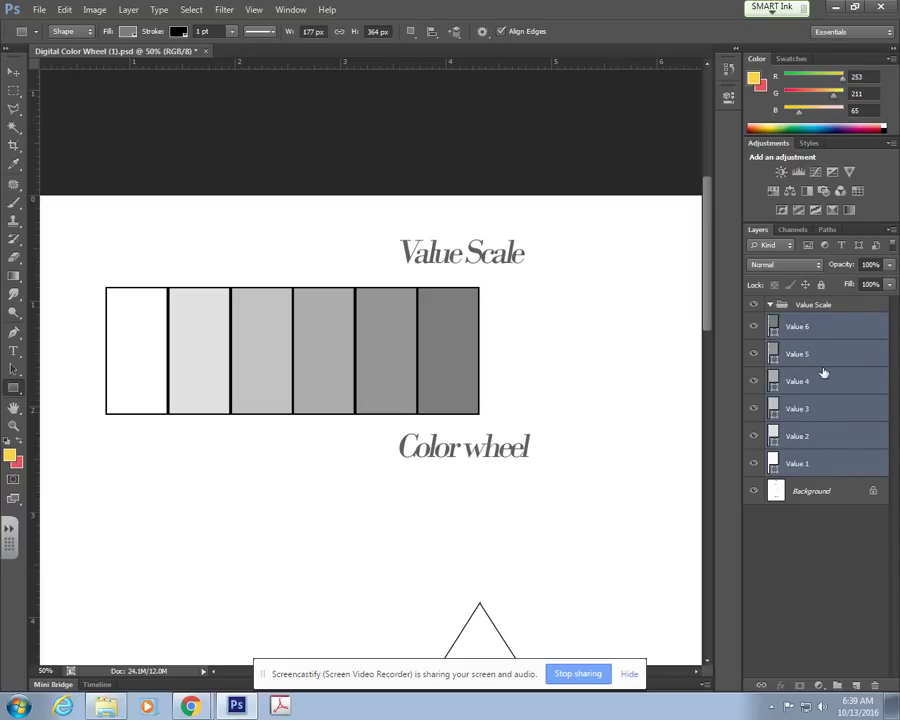
left_click_drag(828, 381, 826, 306)
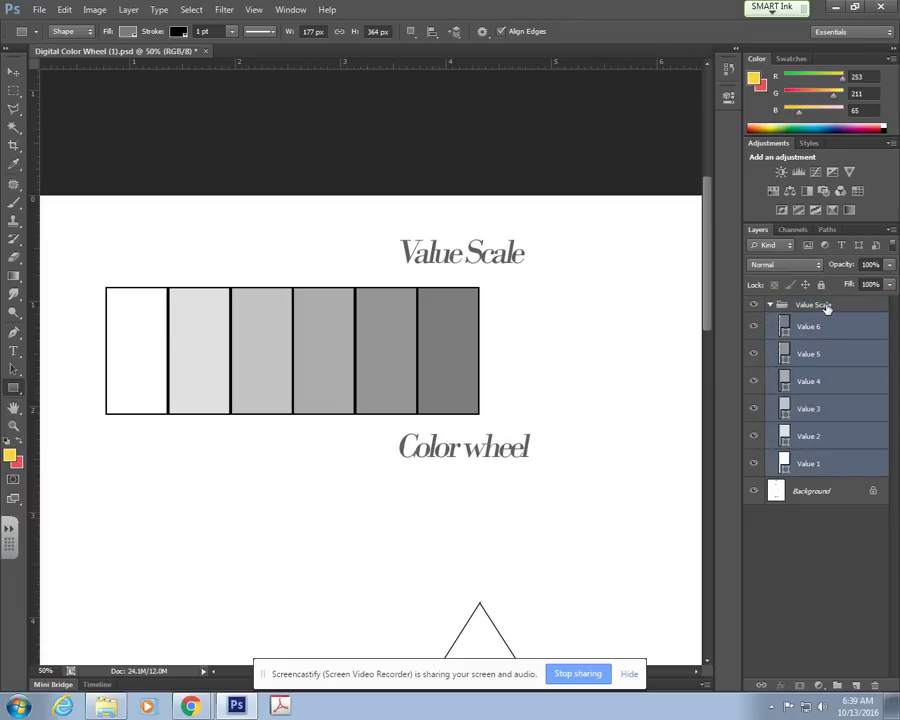
left_click(769, 306)
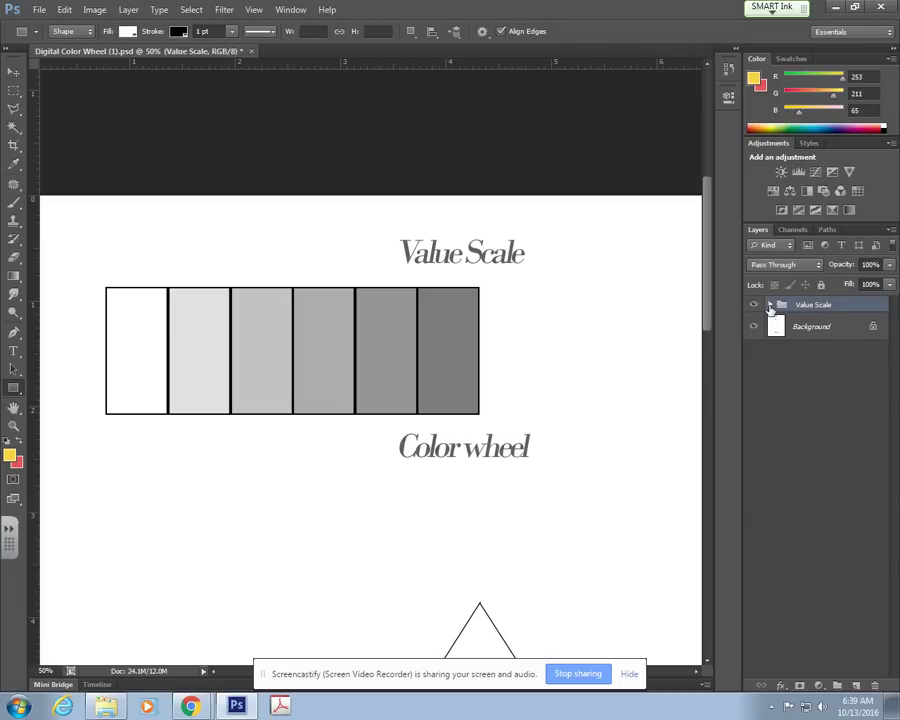
left_click(769, 306)
left_click(769, 306)
left_click(810, 328)
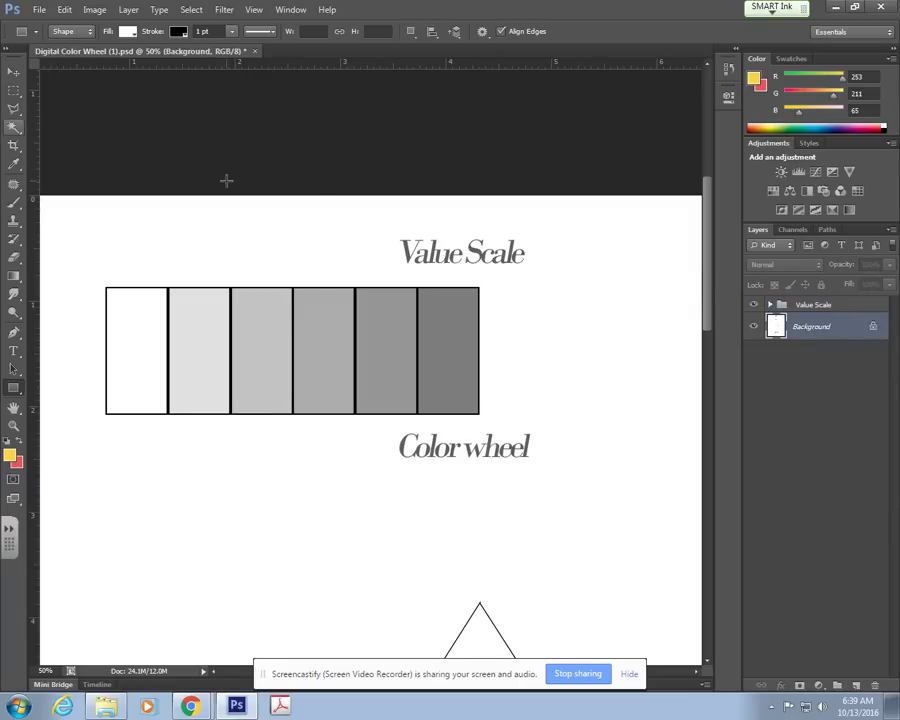
- Save As a Photoshop PSD on the U: network drive, named with the student's name plus 'digital color wheel'
scroll(333, 251, "down", 5)
scroll(334, 255, "down", 5)
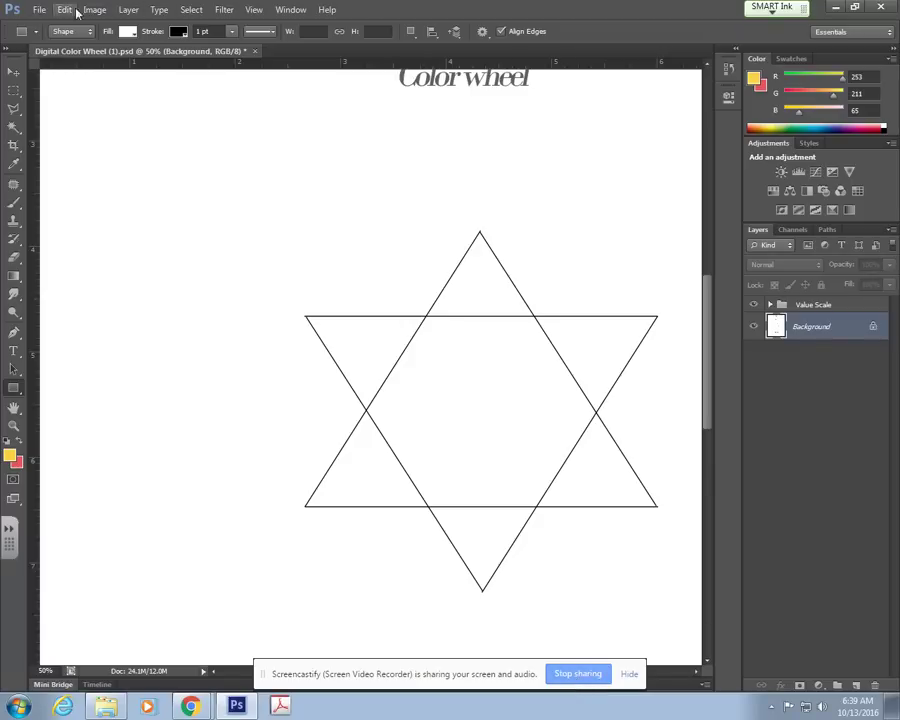
left_click(39, 9)
left_click(69, 180)
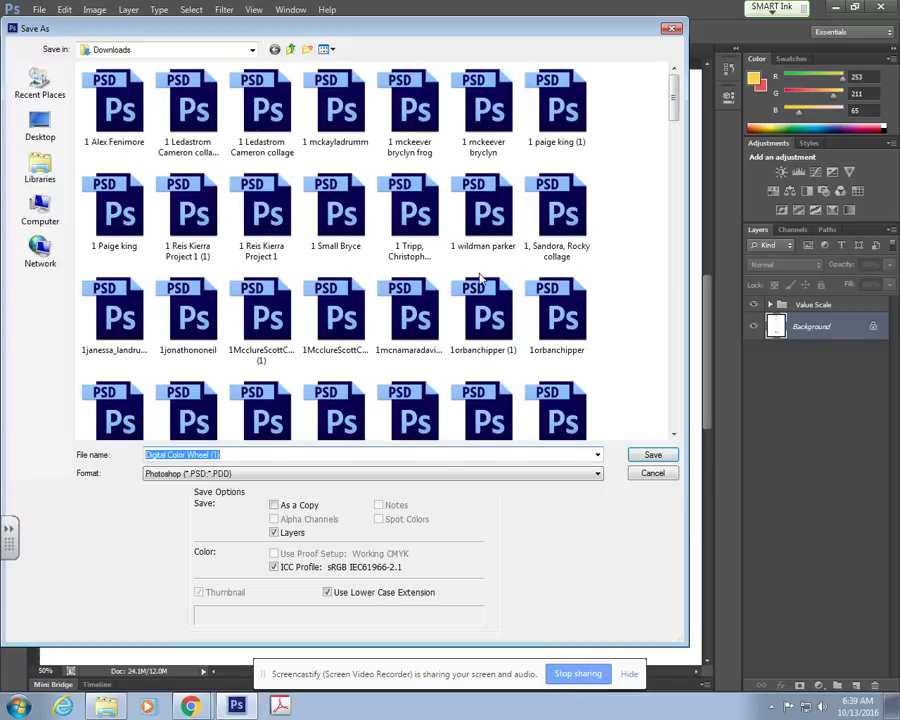
left_click(48, 217)
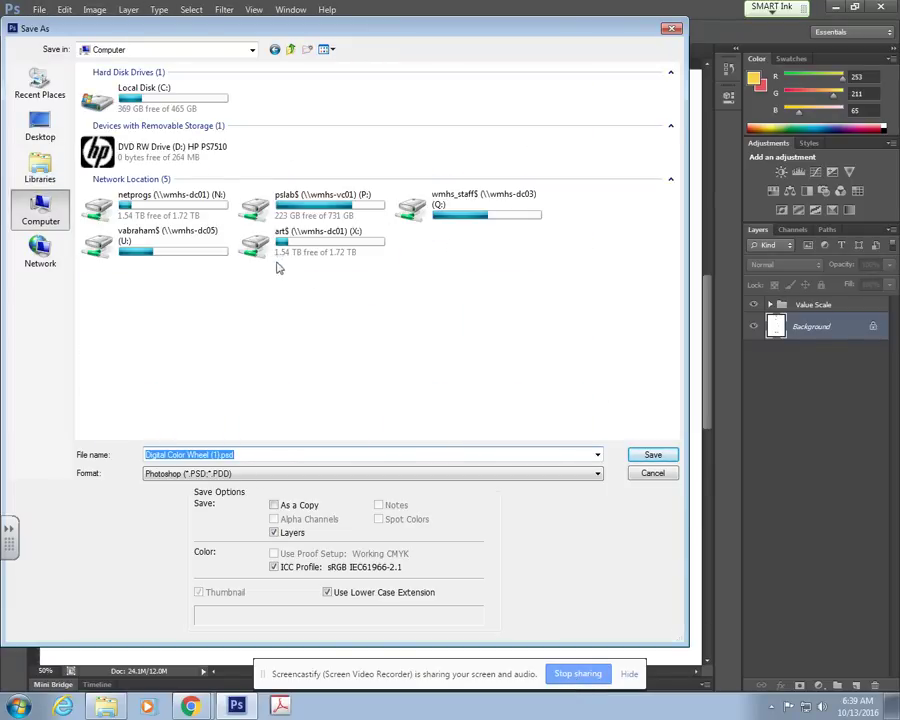
double_click(196, 240)
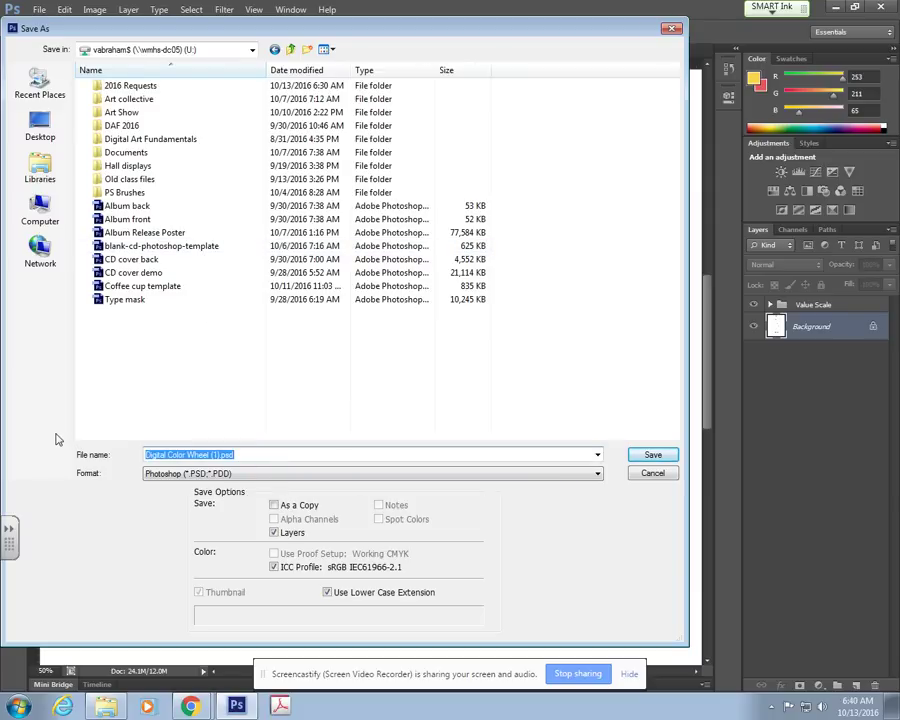
type("veronica abraham d")
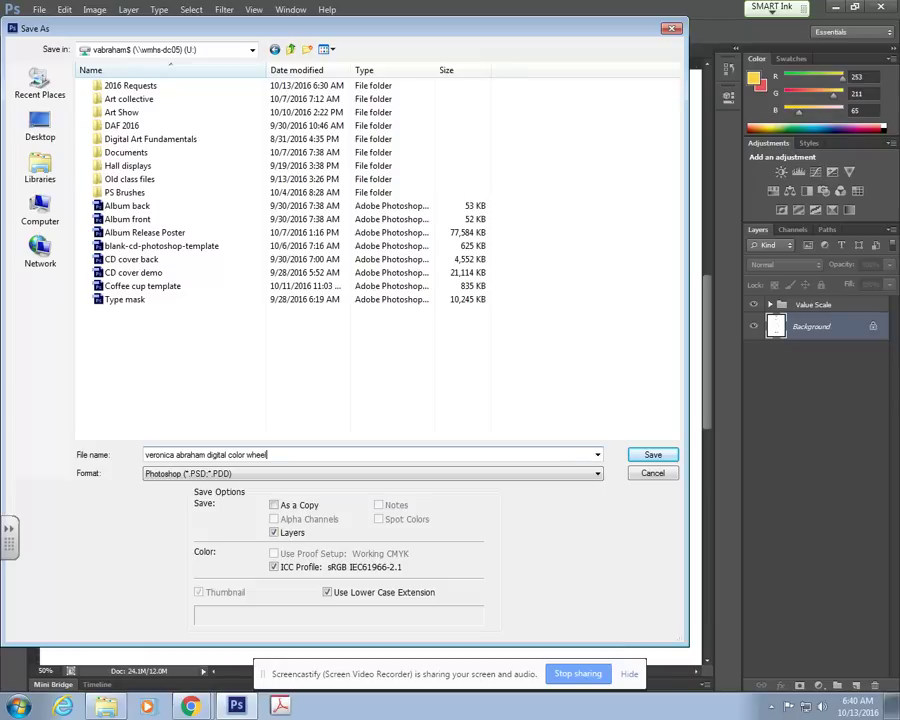
left_click(665, 457)
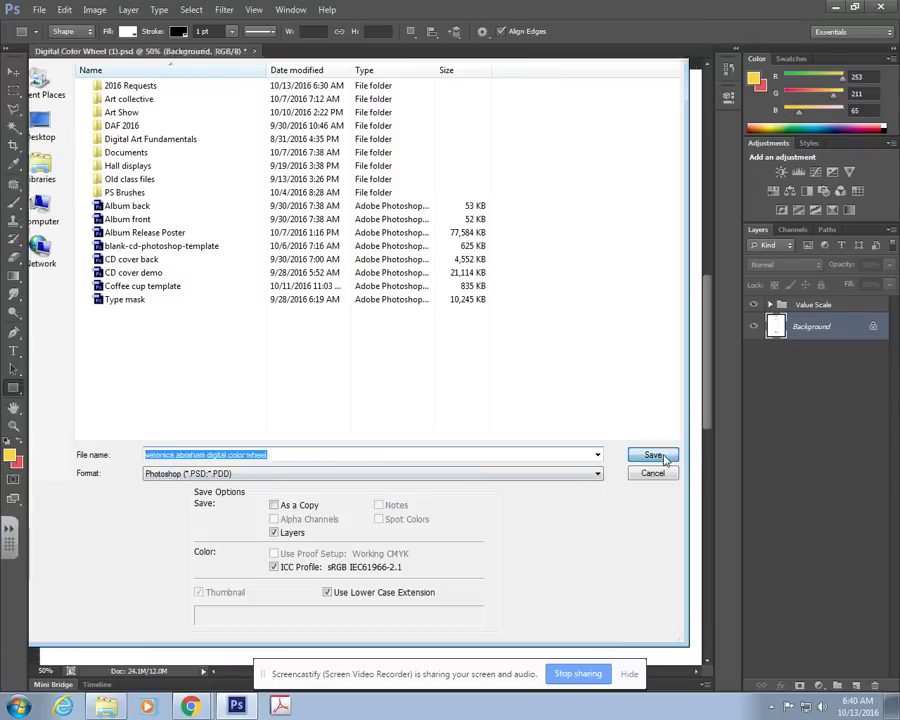